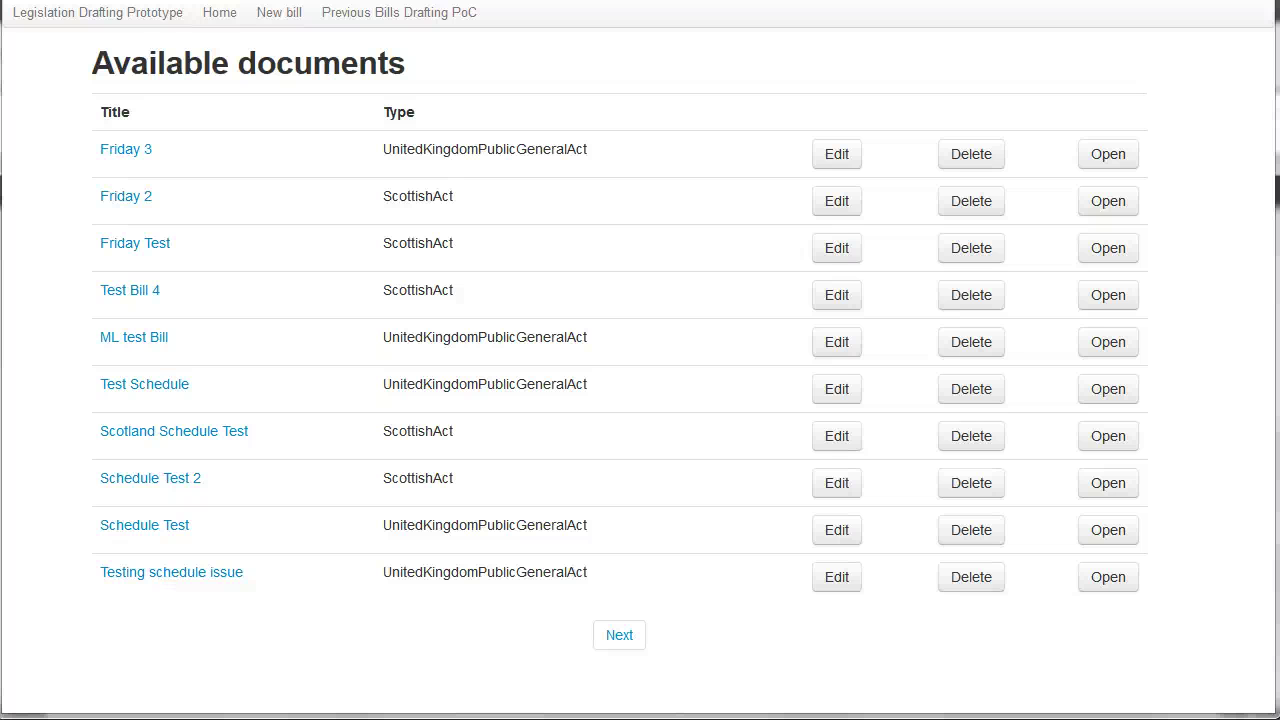
Start a new bill: Act of the Scottish Parliament, Public Bill sub type, Restricted security level
left_click(420, 650)
left_click(252, 20)
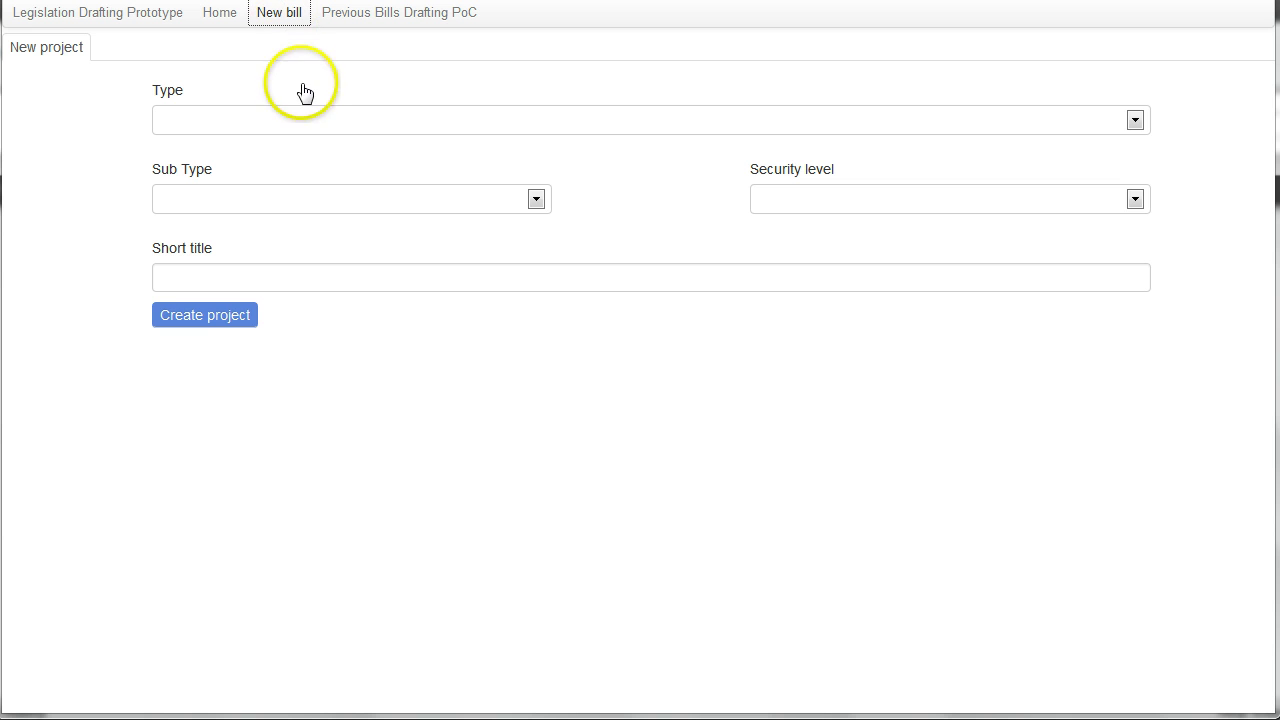
left_click(314, 126)
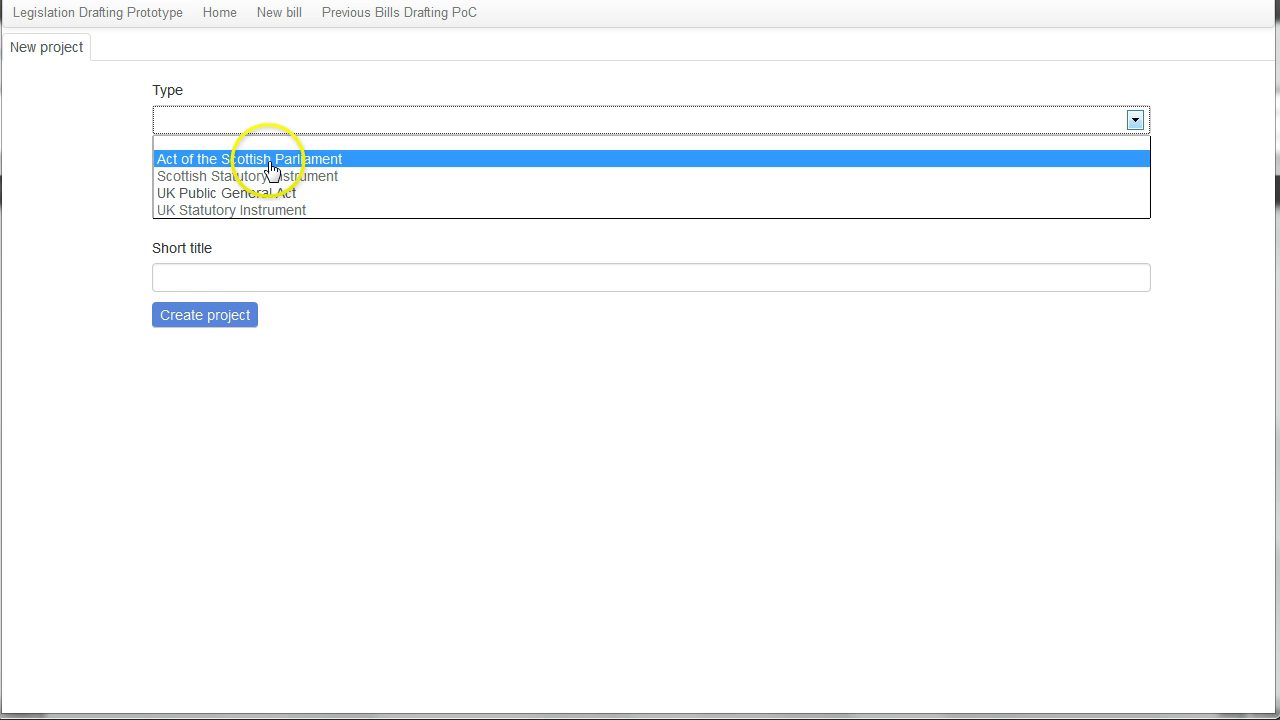
left_click(268, 160)
left_click(296, 208)
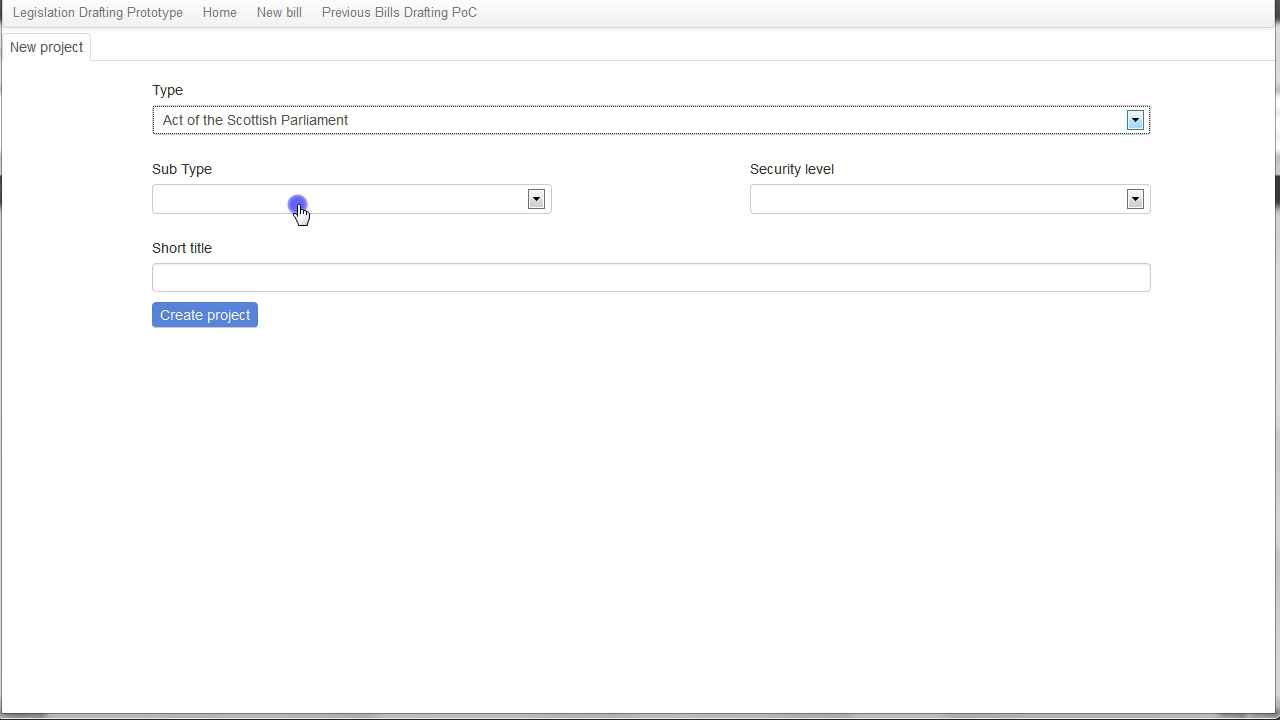
left_click(273, 238)
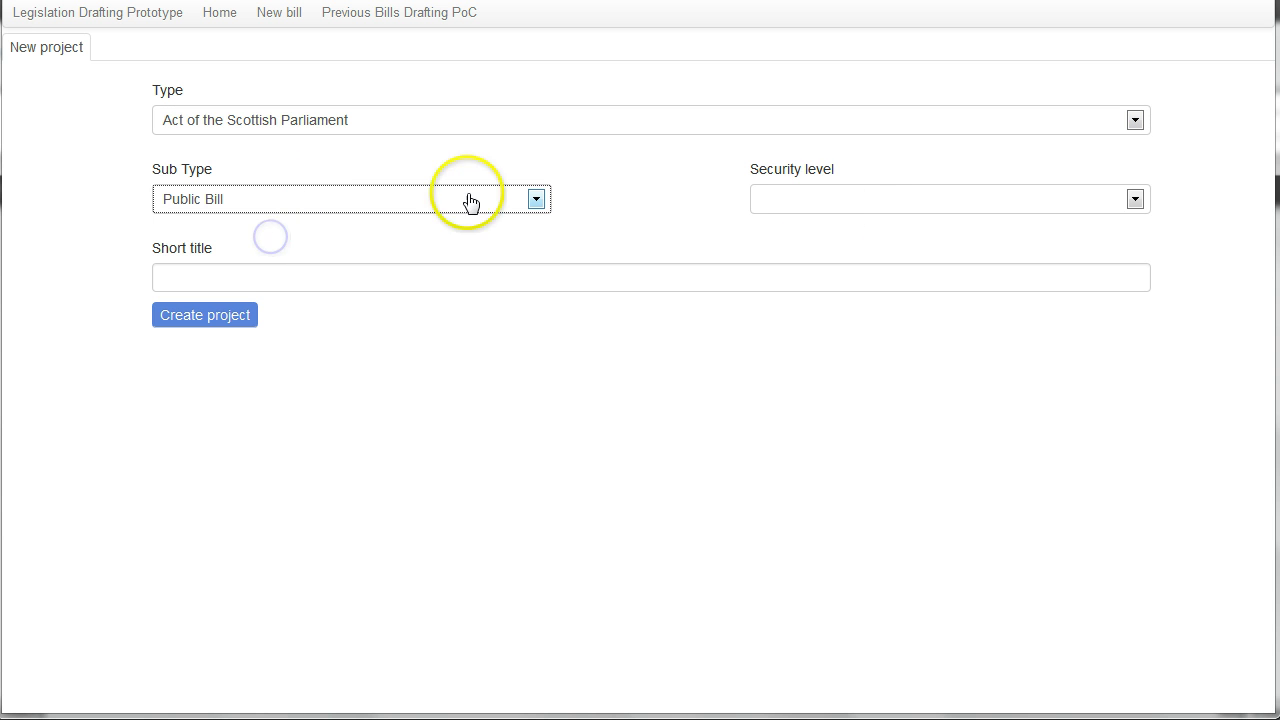
left_click(885, 202)
left_click(845, 256)
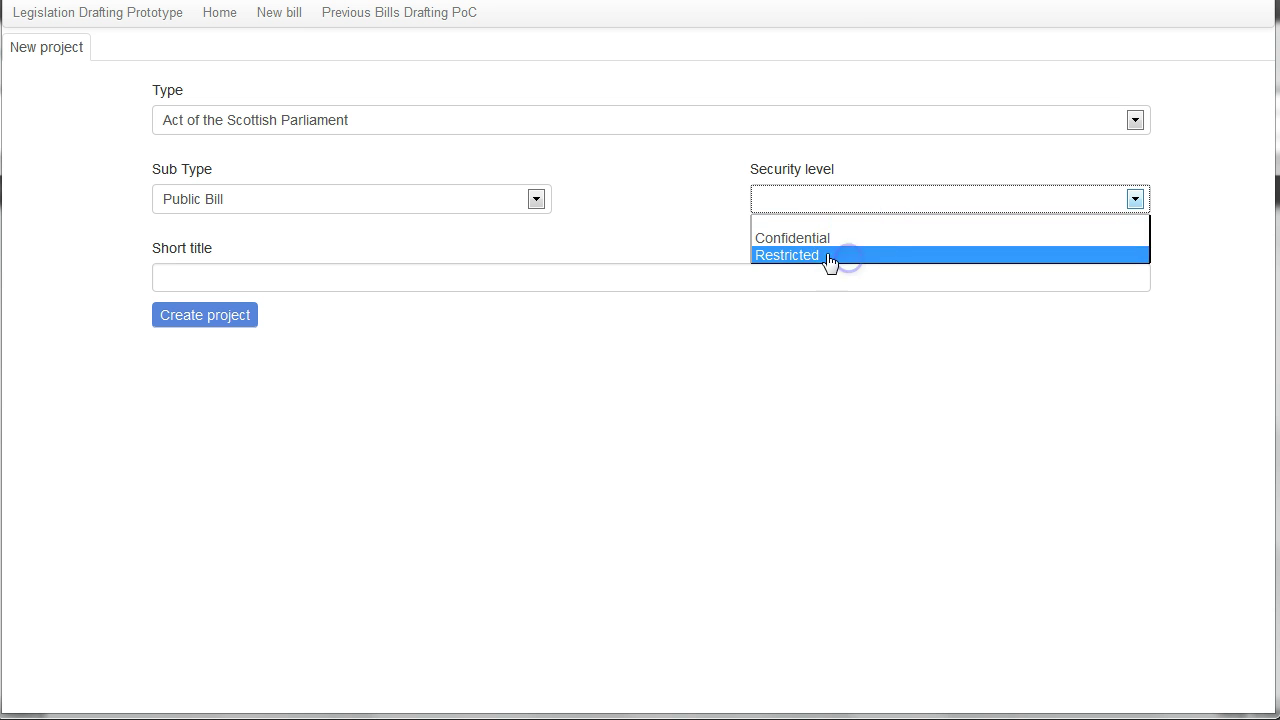
Enter the short title 'Demonstration (Scotland) Bill'
left_click(512, 273)
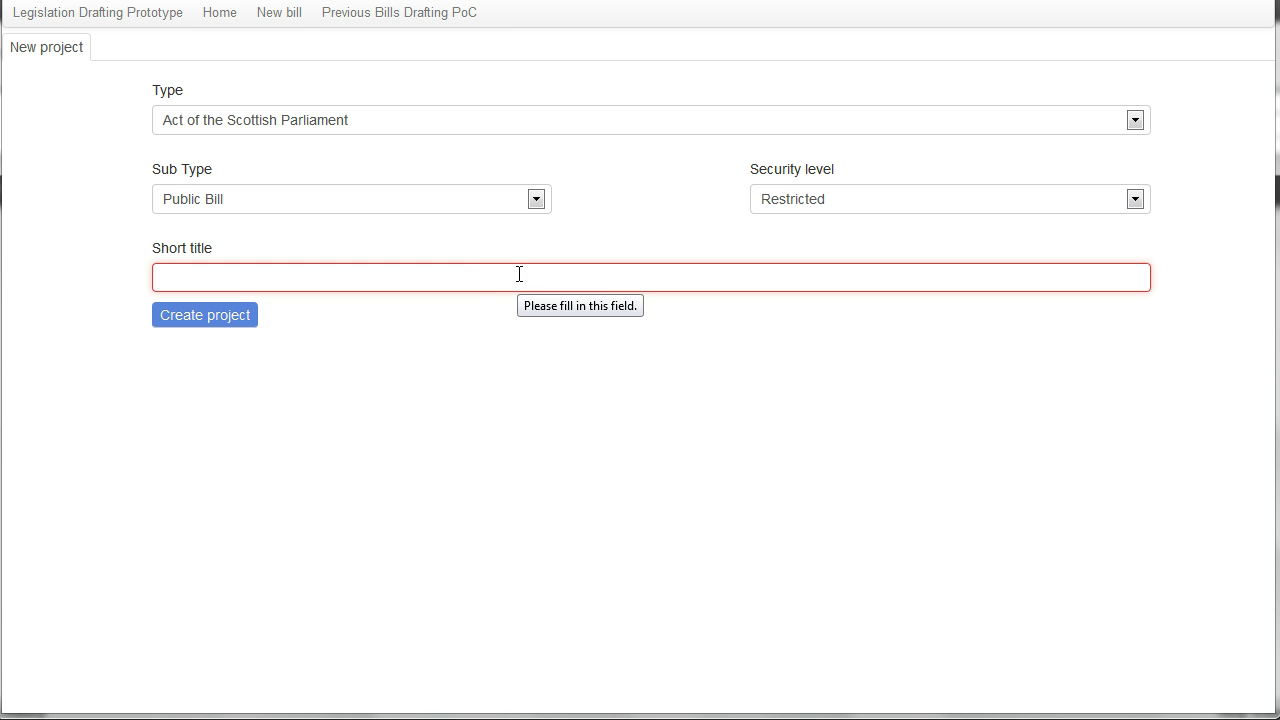
type("Demontr")
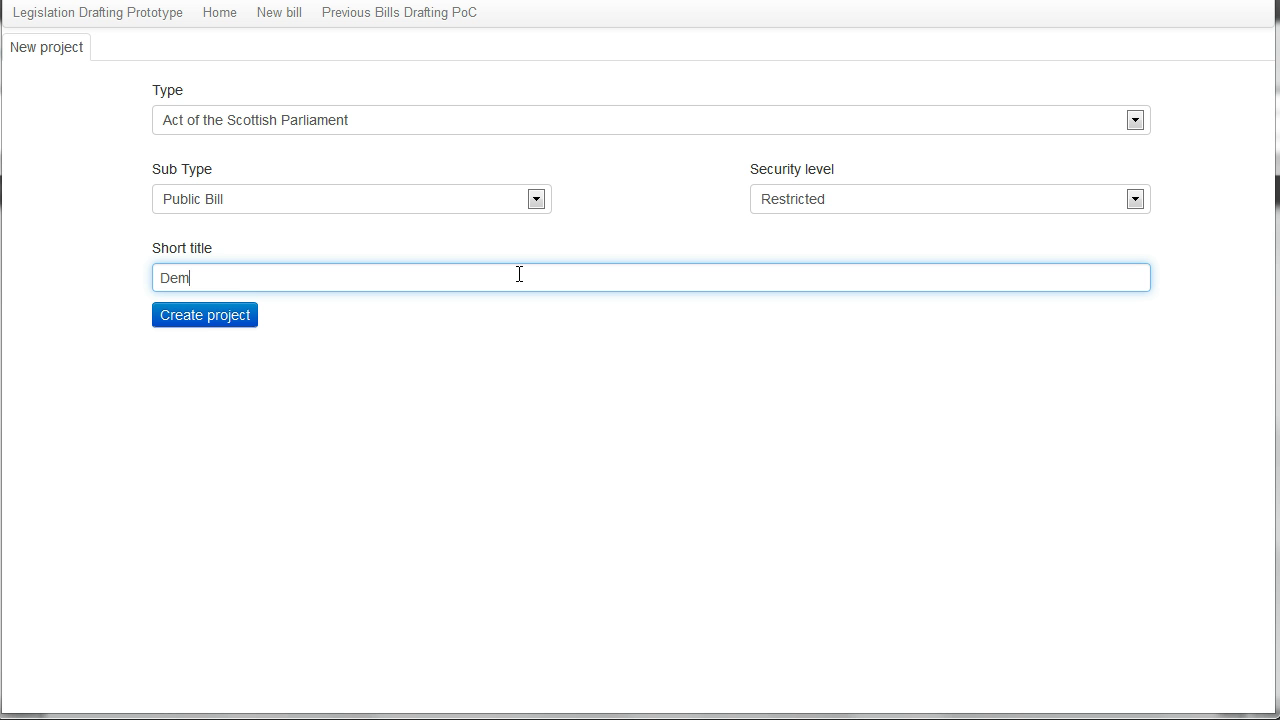
key("BackSpace")
key("BackSpace")
type("stration (Scotland")
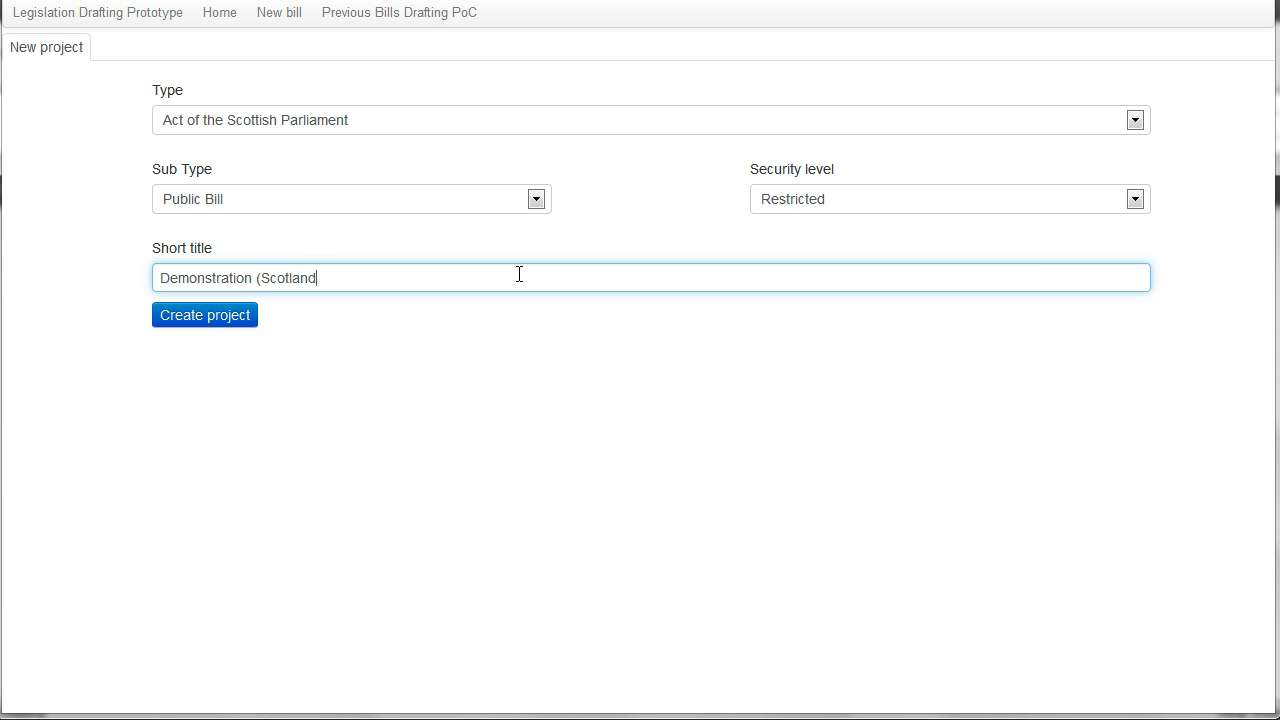
type(") B")
key("BackSpace")
key("BackSpace")
key("BackSpace")
type(") Bil")
Create the project and select its bill, Long Title and section 1 entries in turn
left_click(202, 316)
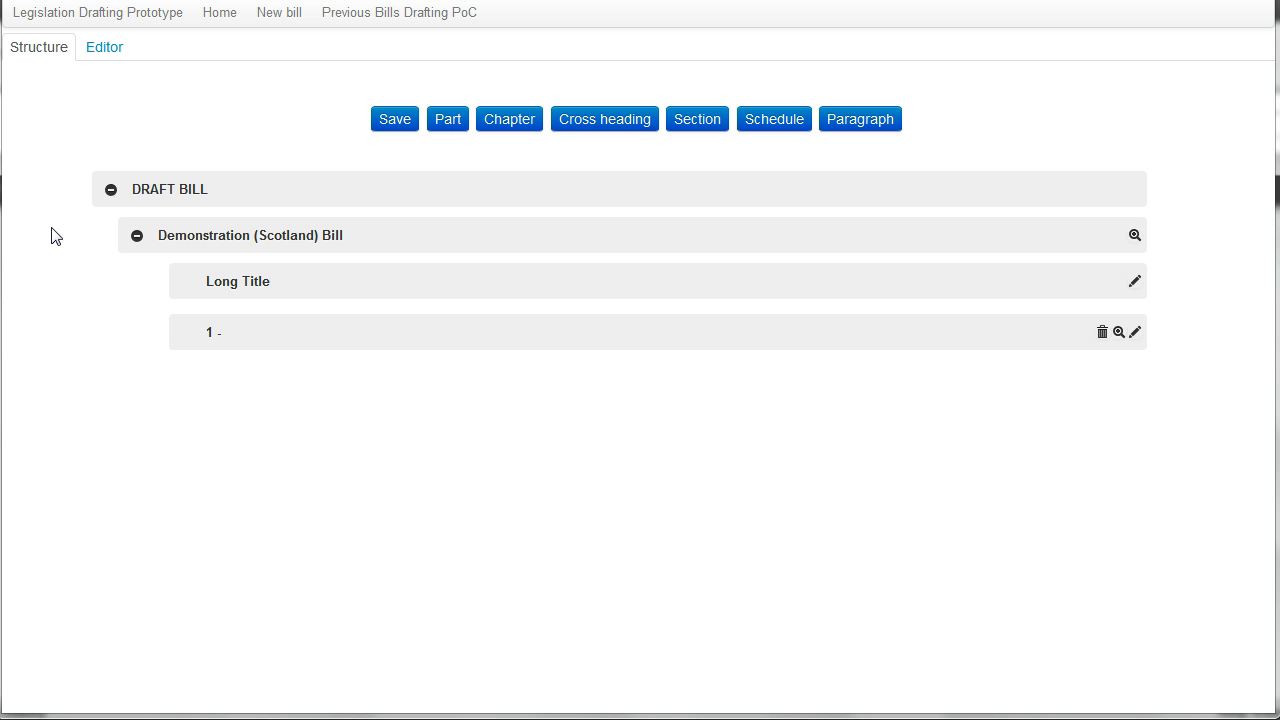
left_click(205, 229)
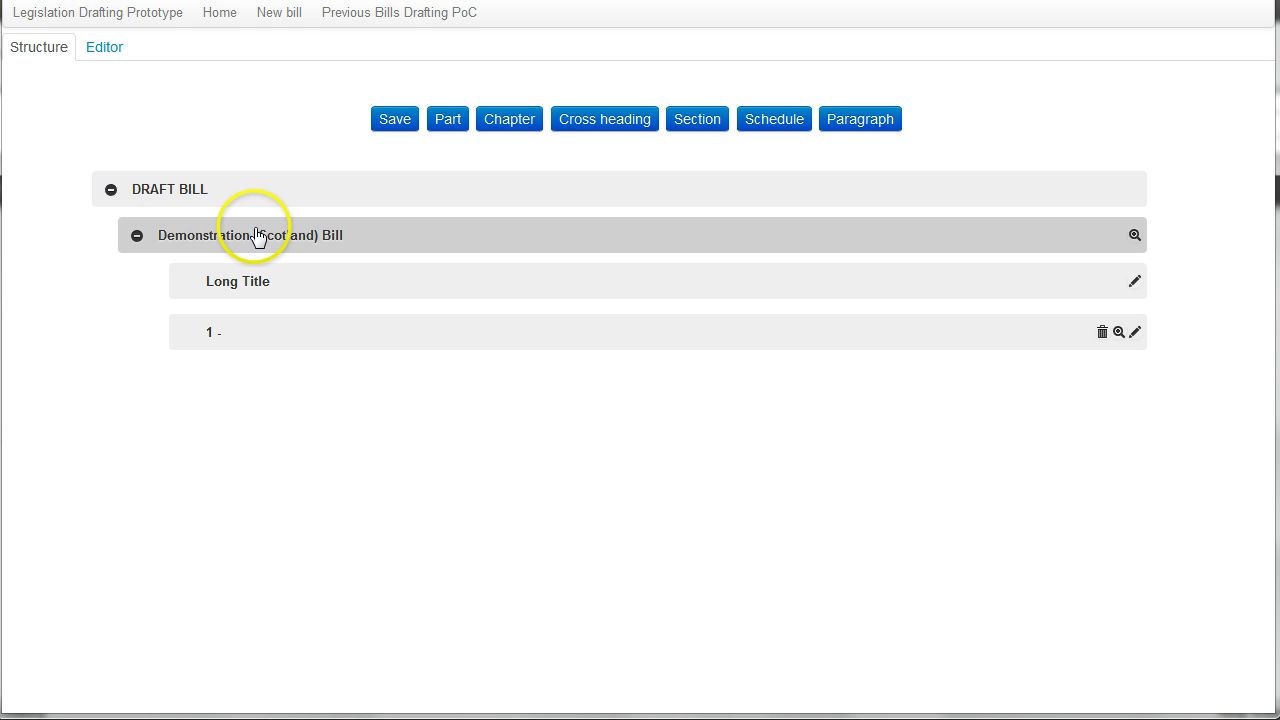
left_click(303, 285)
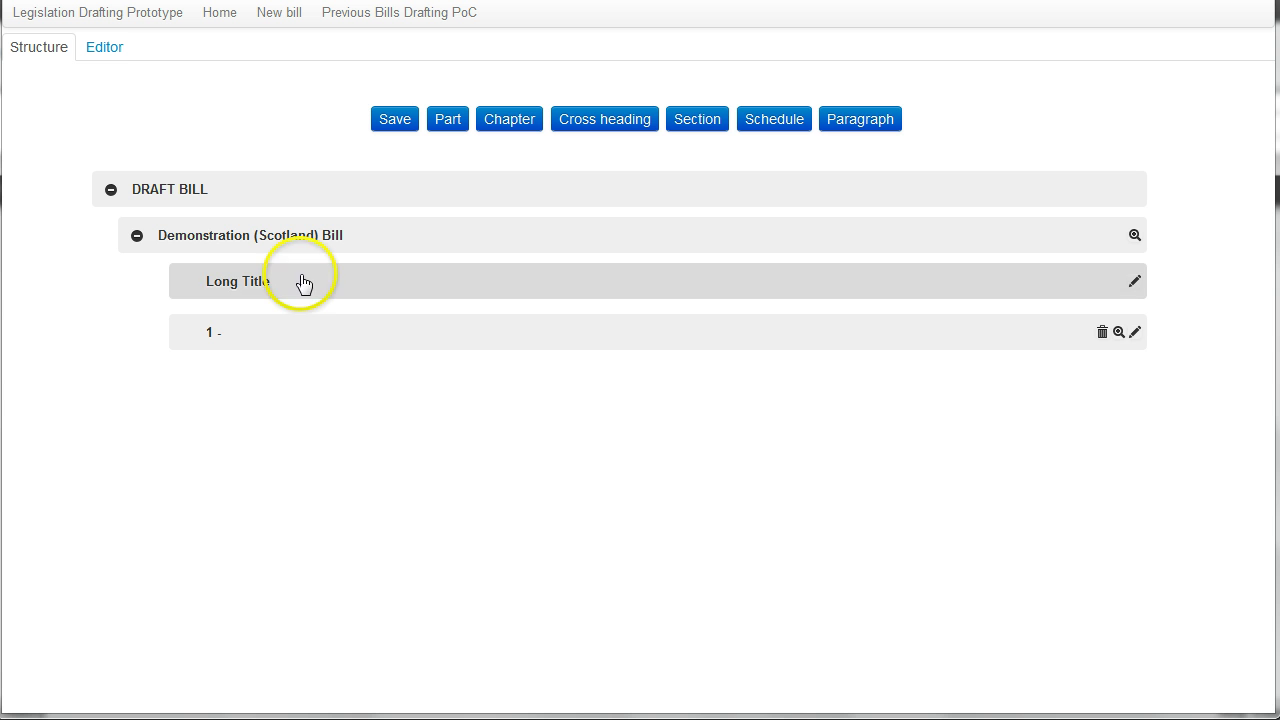
left_click(283, 332)
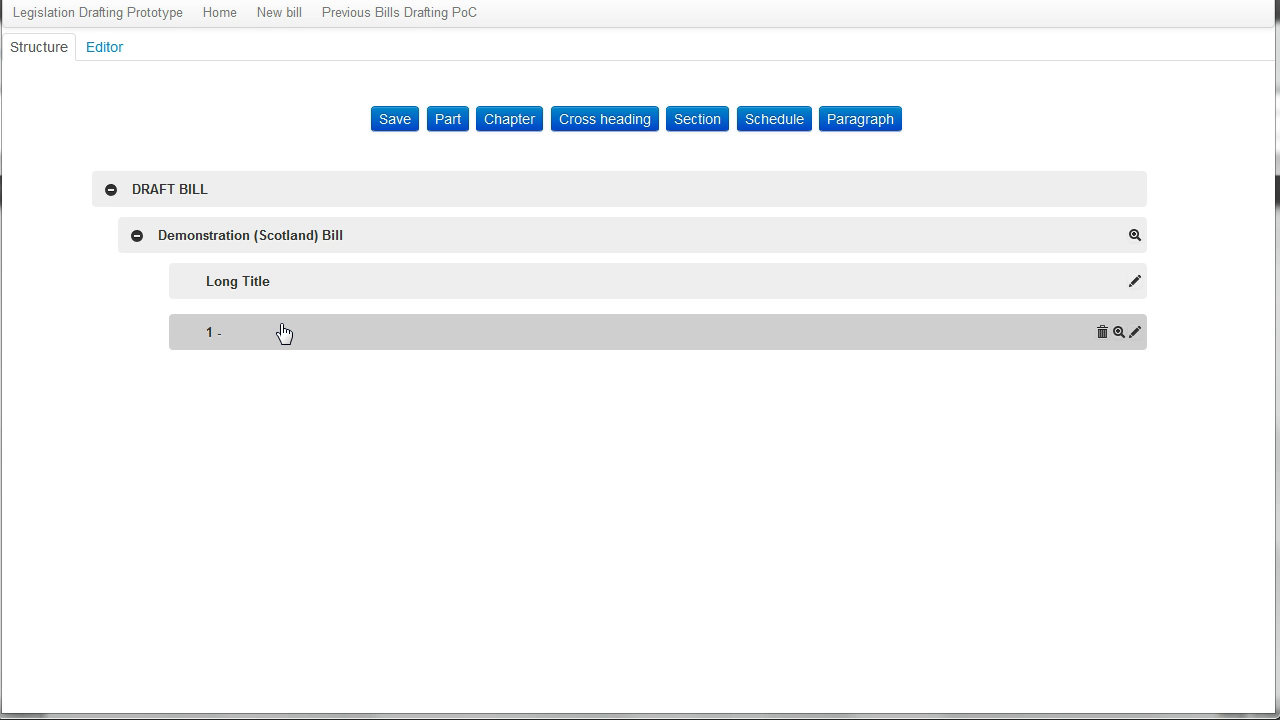
Retitle section 1 as 'Introductory'
left_click(1135, 333)
left_click(701, 328)
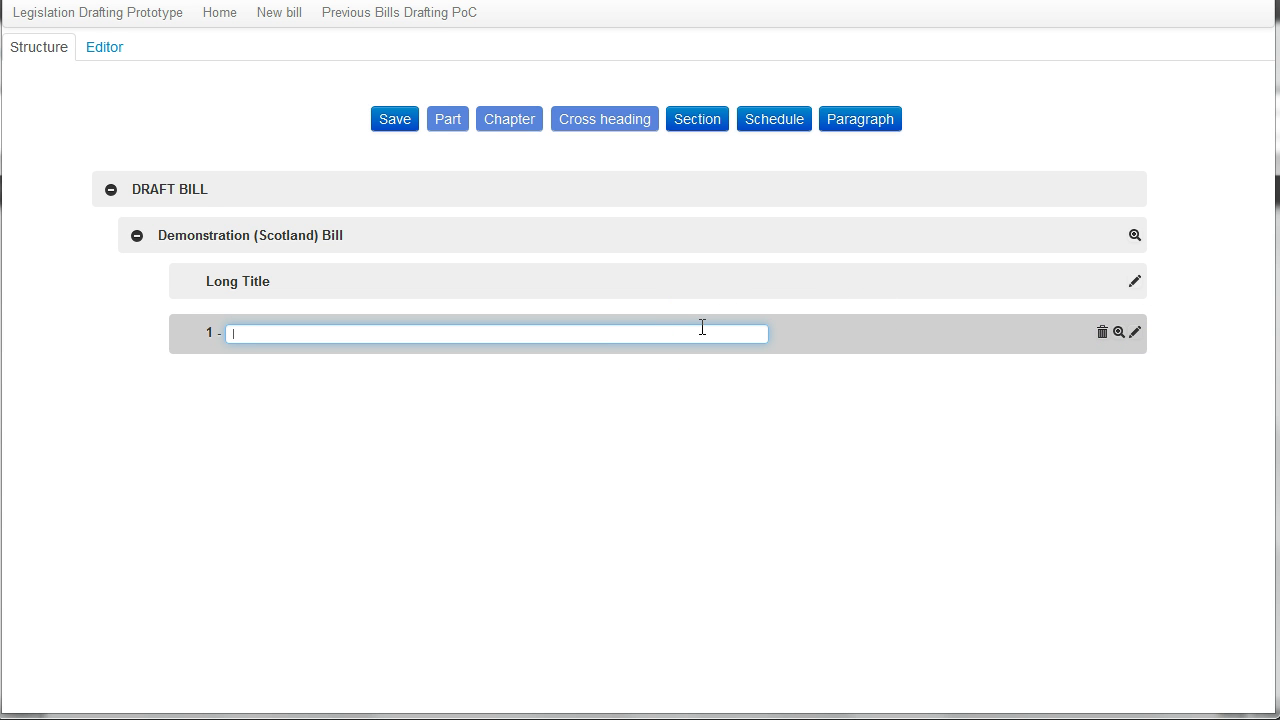
type("In")
type("troducti")
type("on")
key("BackSpace")
key("BackSpace")
key("BackSpace")
type("ory")
key("Return")
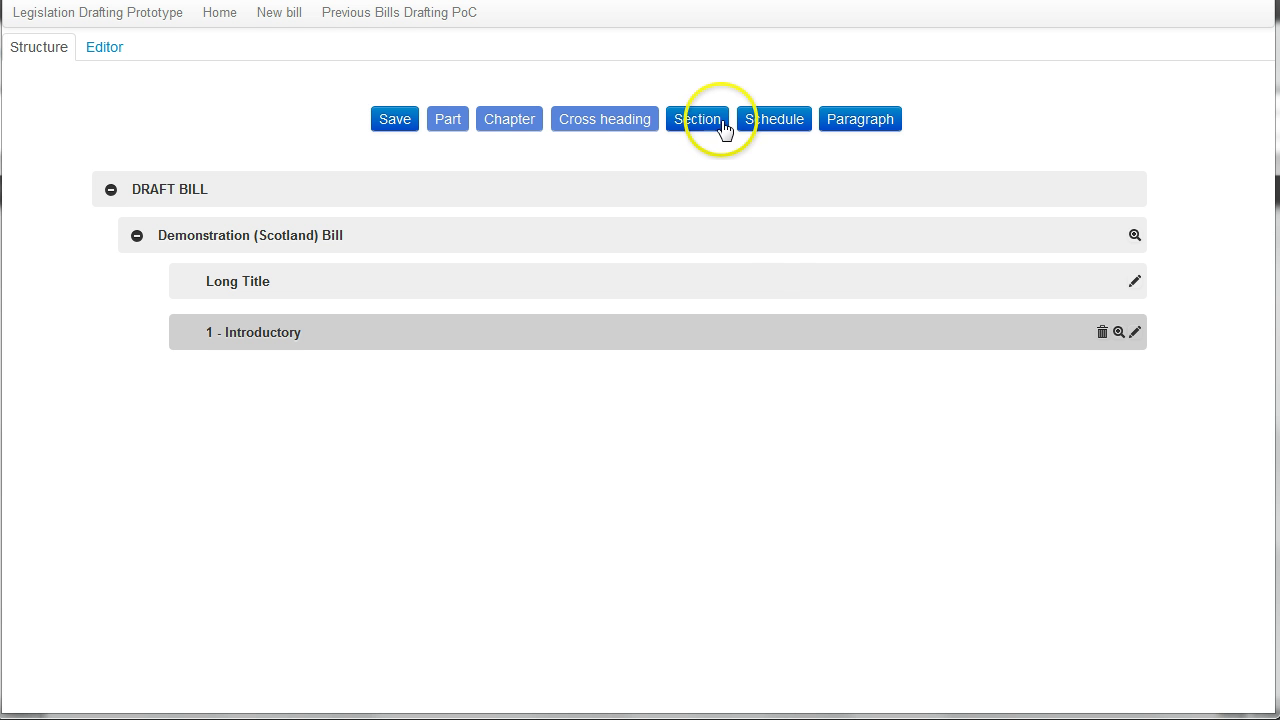
Save, then append section 2 titled 'Definitions' and section 3 titled 'Exceptions'
left_click(400, 137)
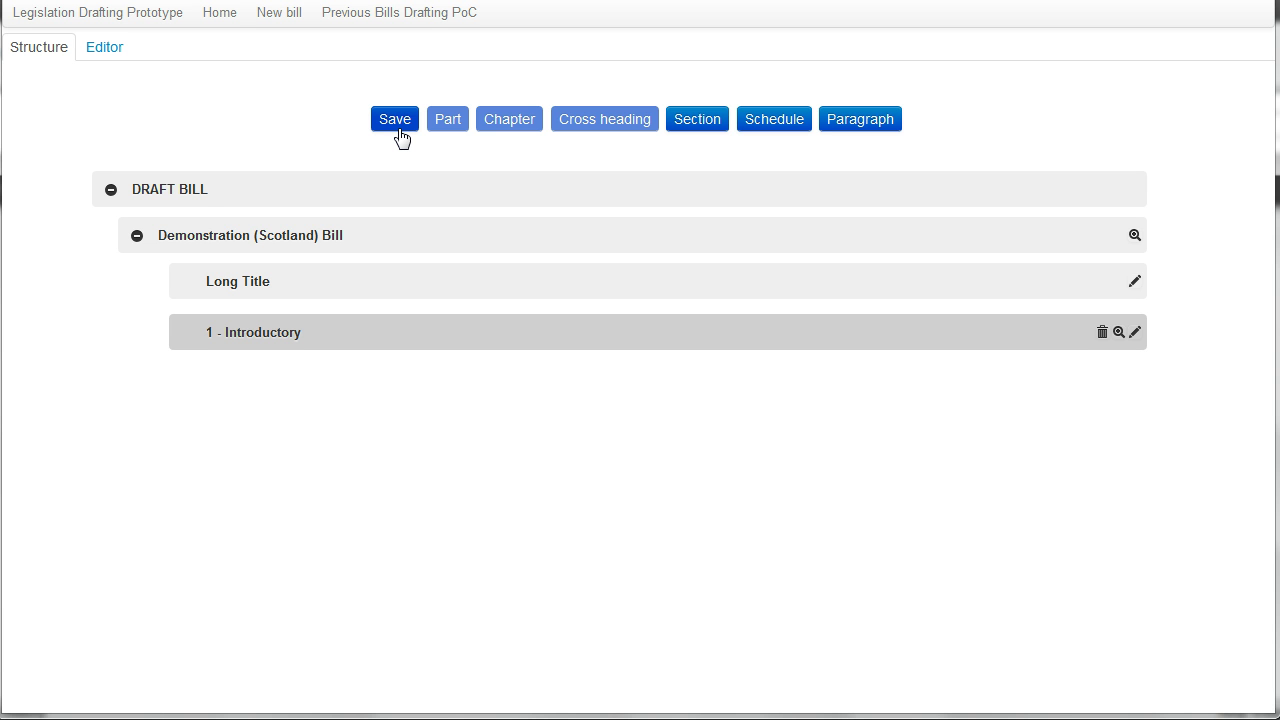
left_click(689, 127)
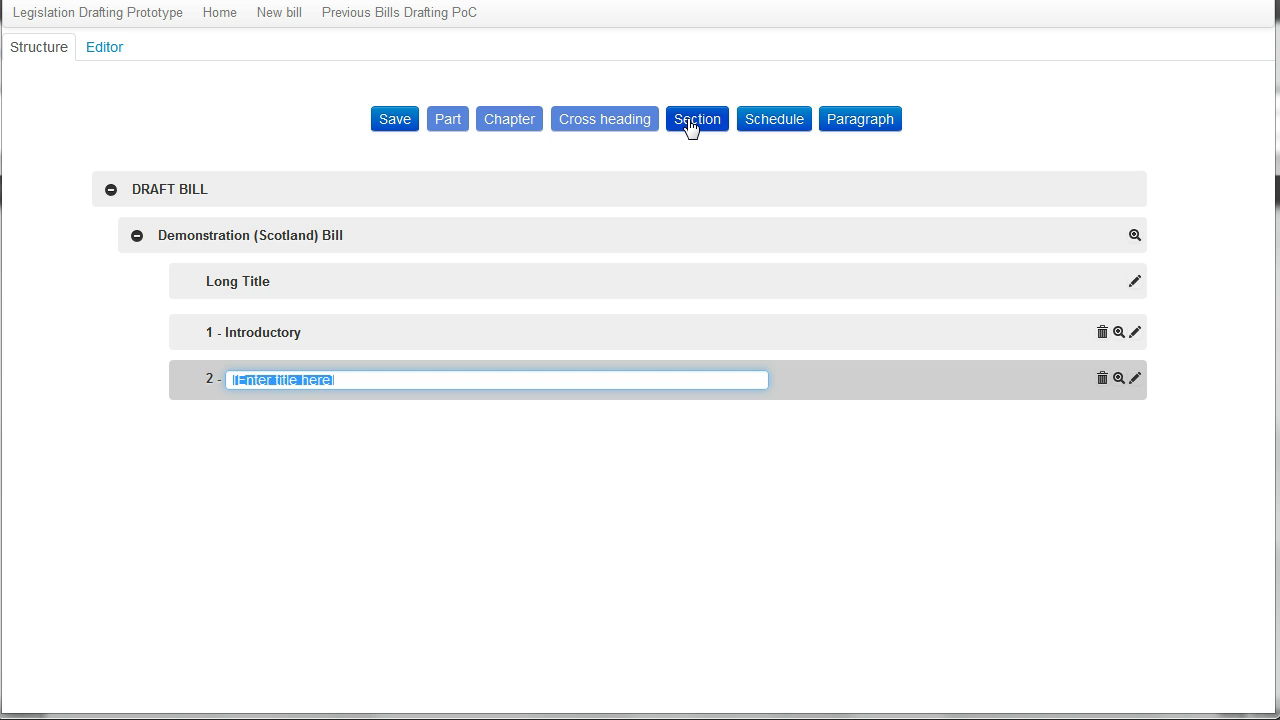
type("Def")
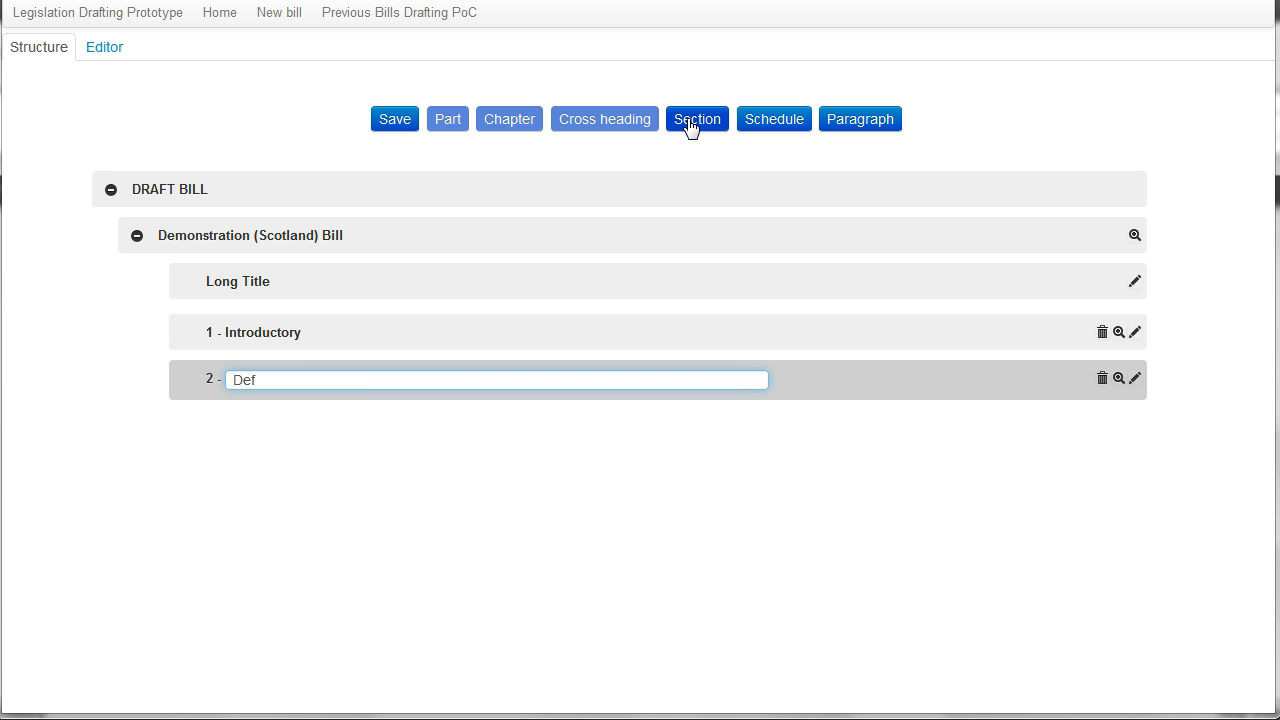
type("initions")
left_click(690, 122)
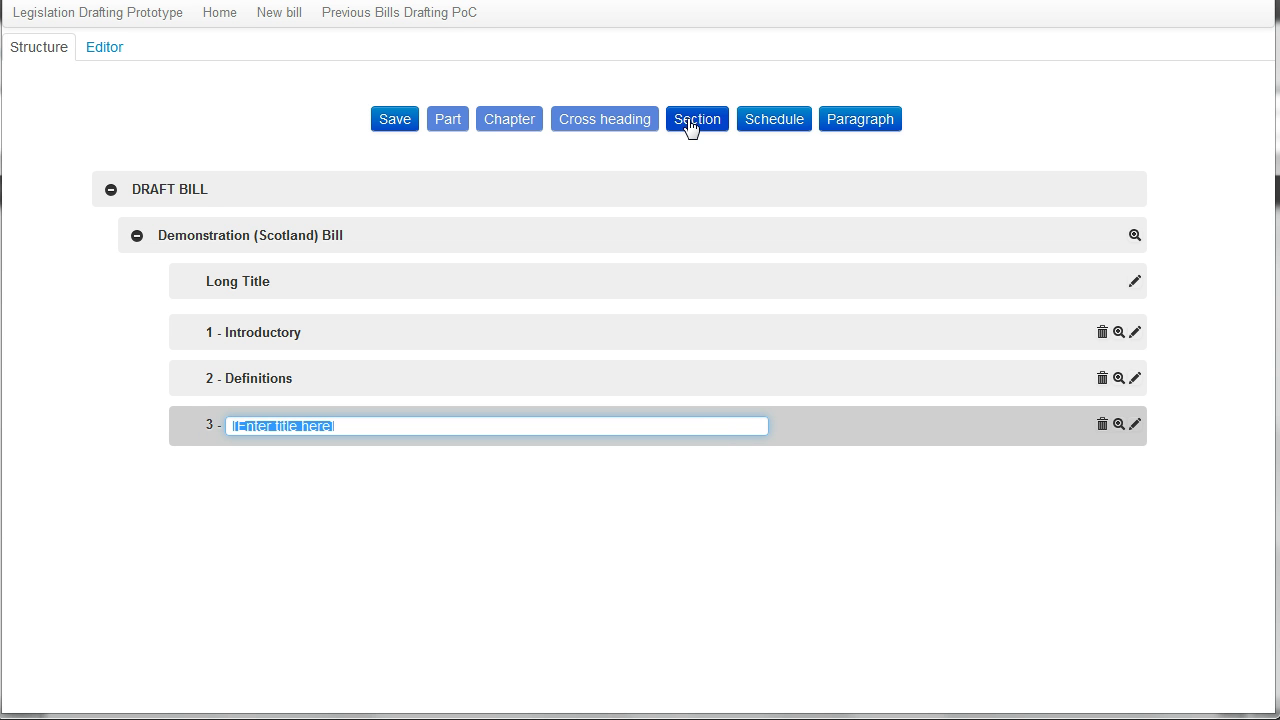
type("Exceptions")
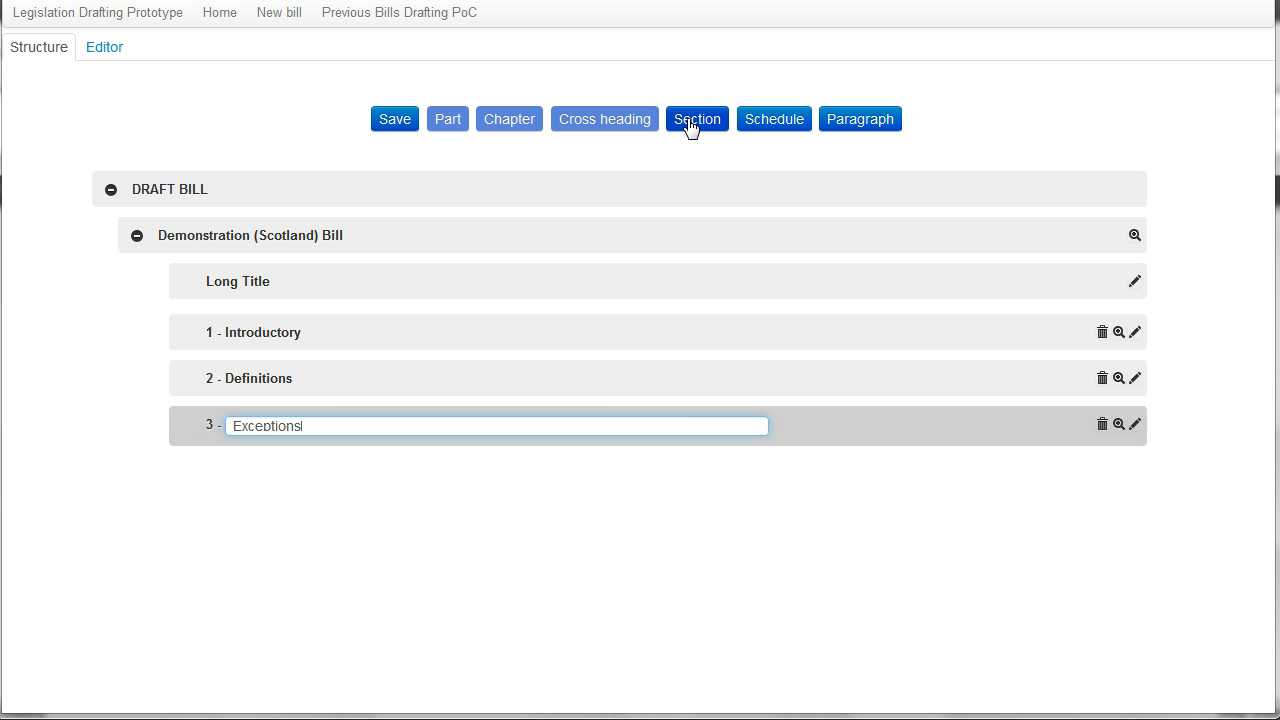
key("Return")
left_click(566, 614)
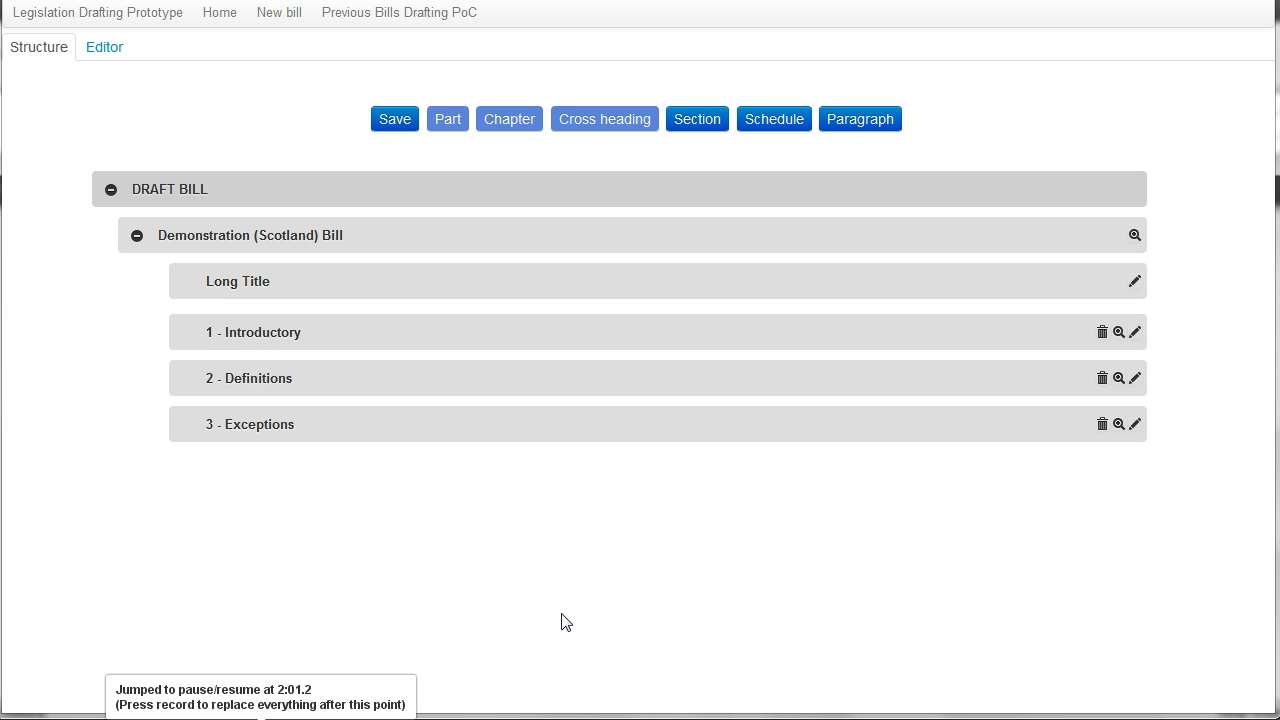
Select the whole draft bill and split it into PART 1 (sections 1–3) and PART 2 with new section 4
left_click(438, 428)
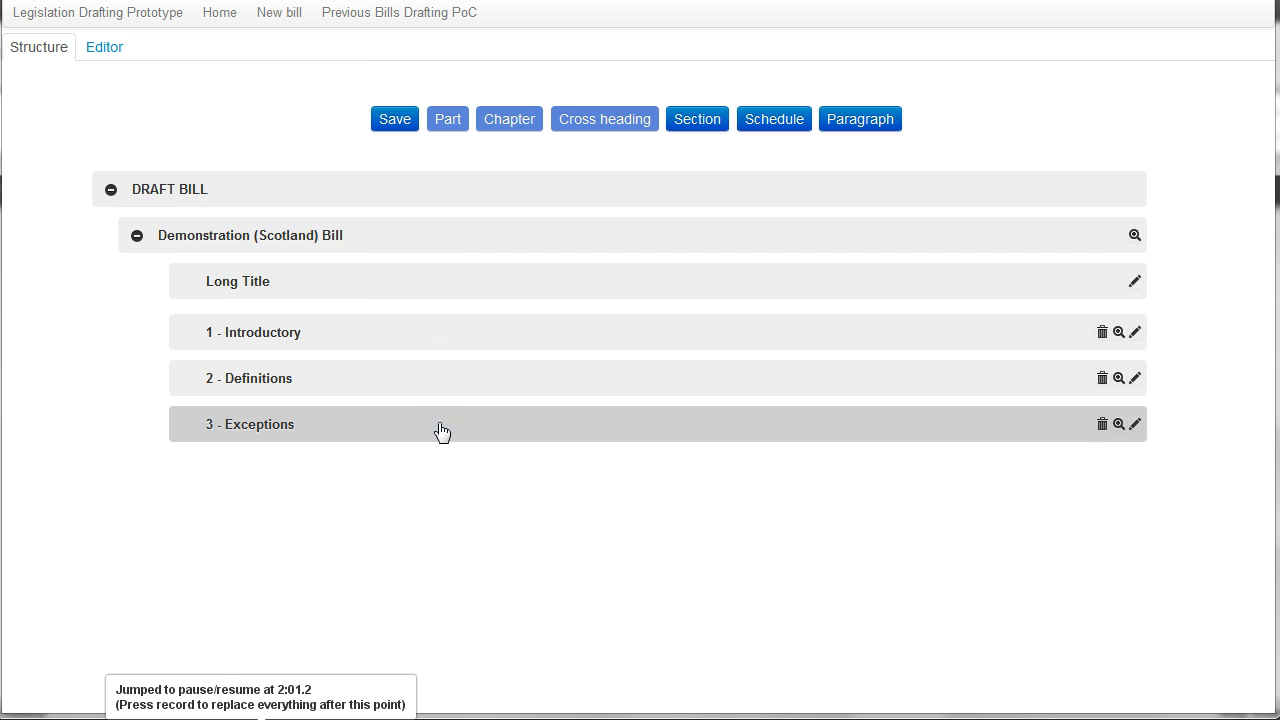
left_click(401, 230)
left_click(395, 205)
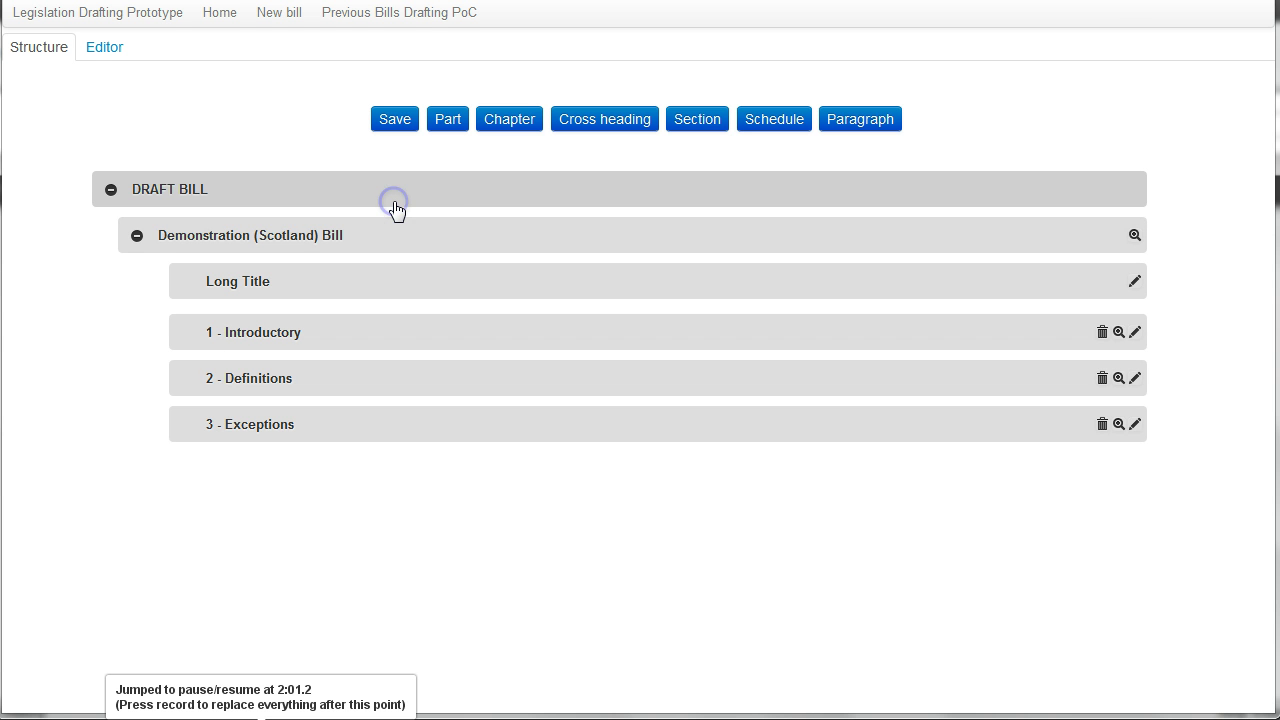
left_click(445, 122)
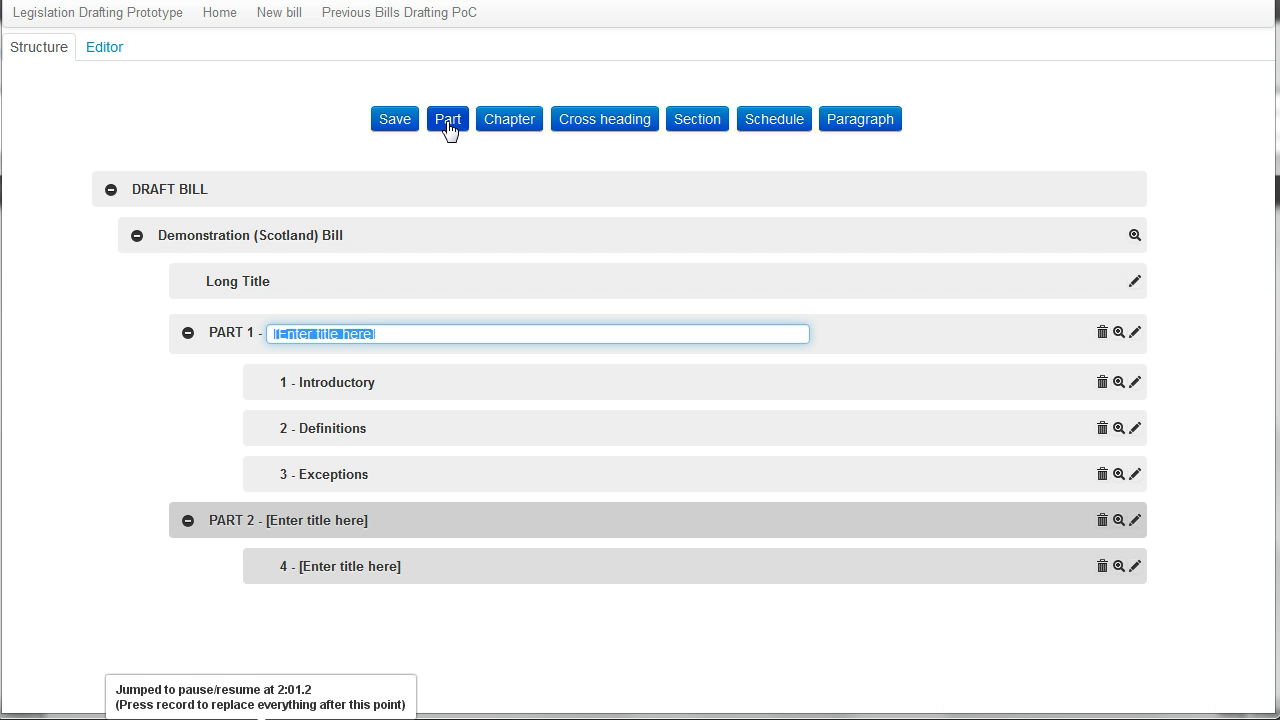
left_click(573, 612)
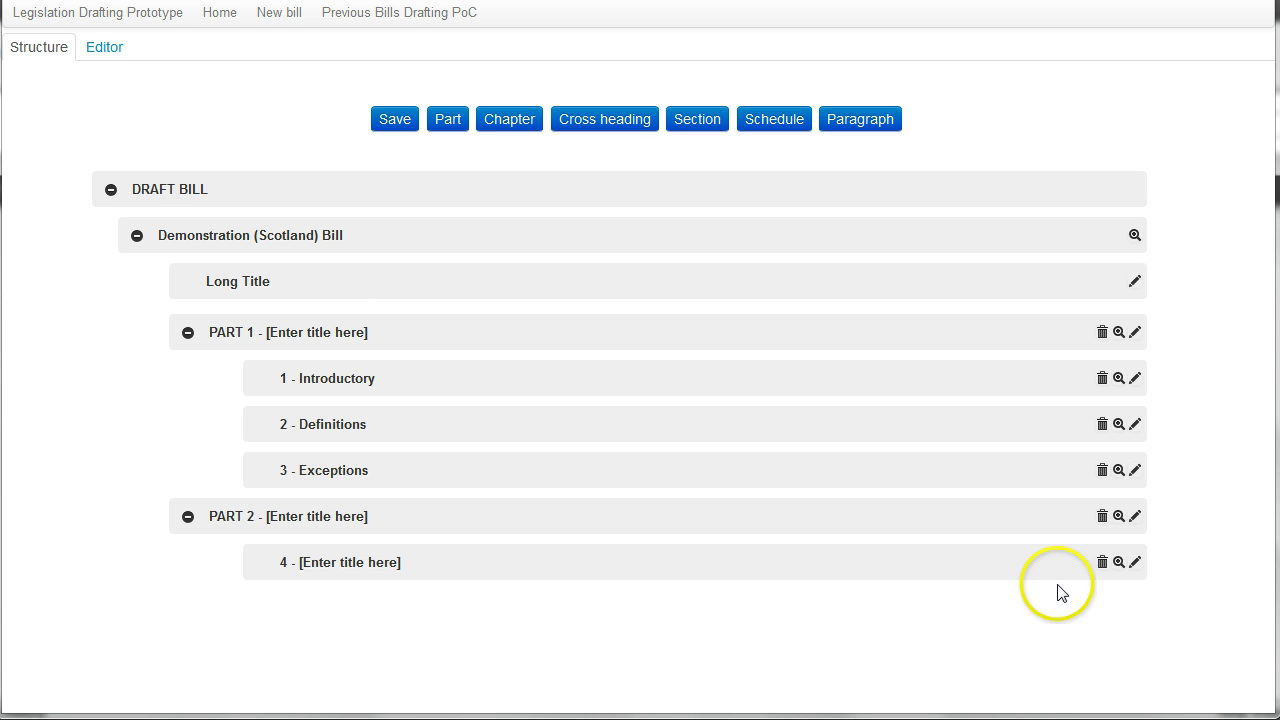
Title PART 1 'Initial provisions'
left_click(1135, 333)
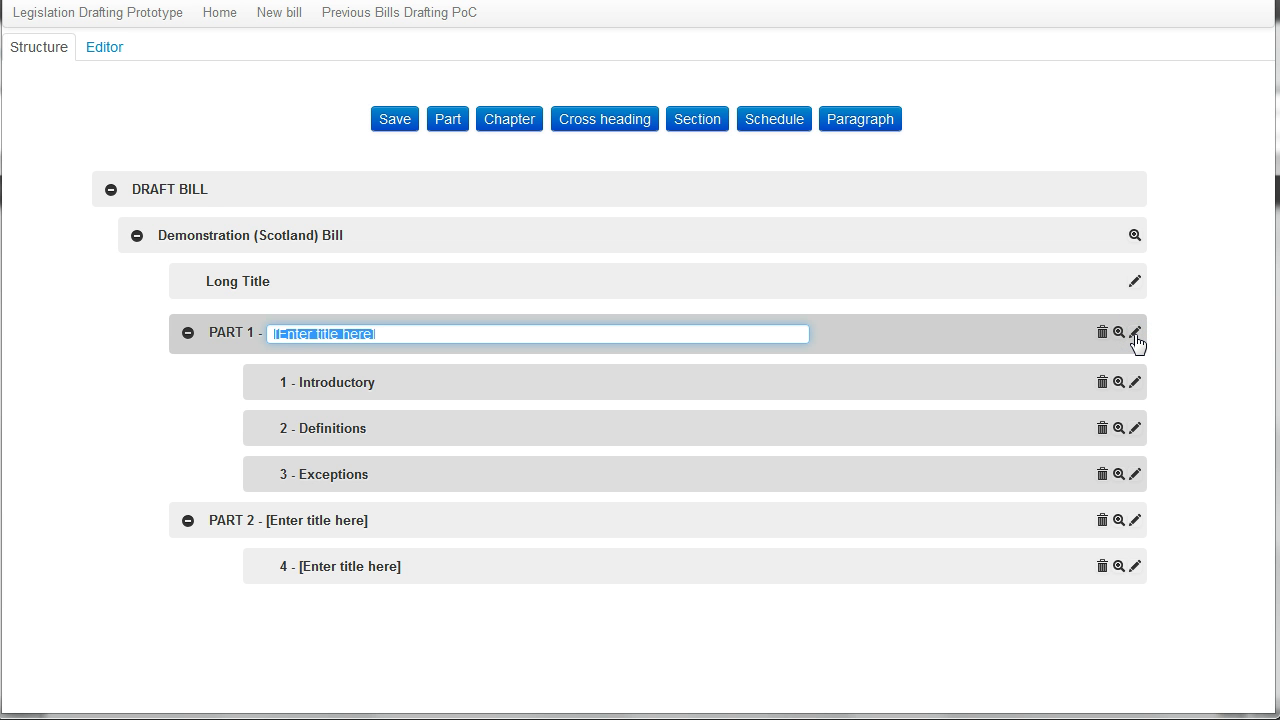
type("Initial provisions")
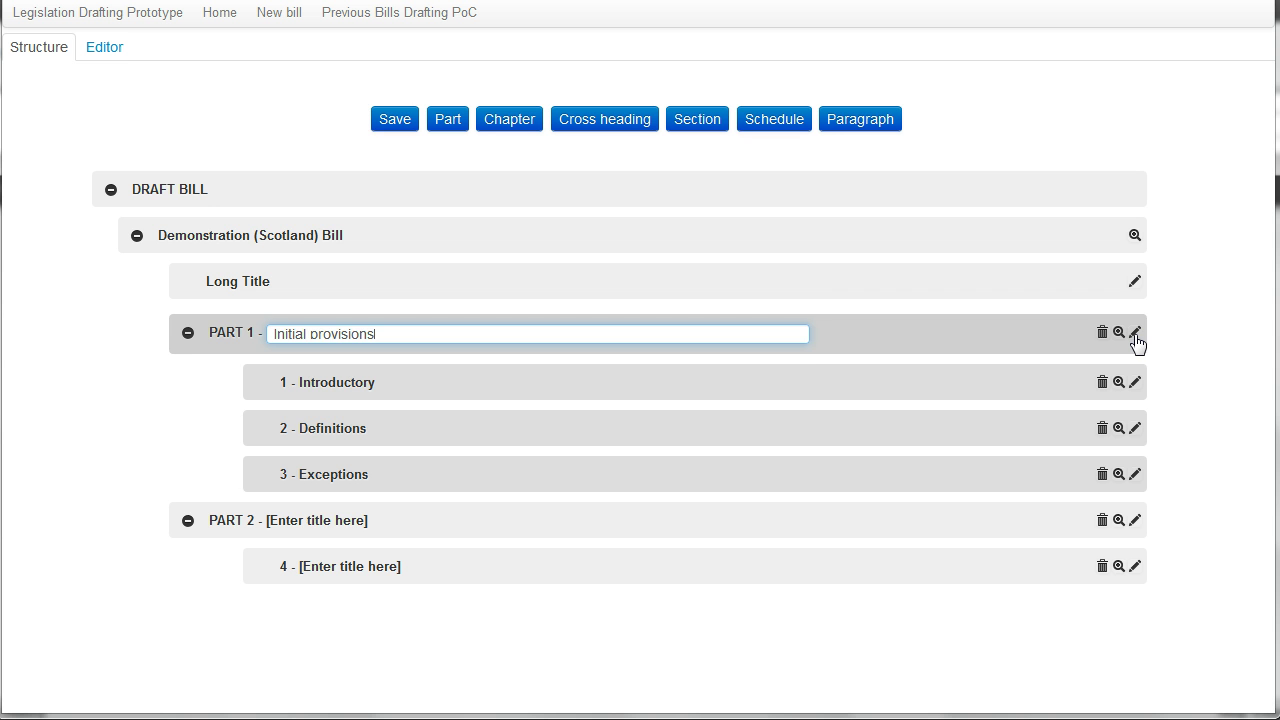
key("Return")
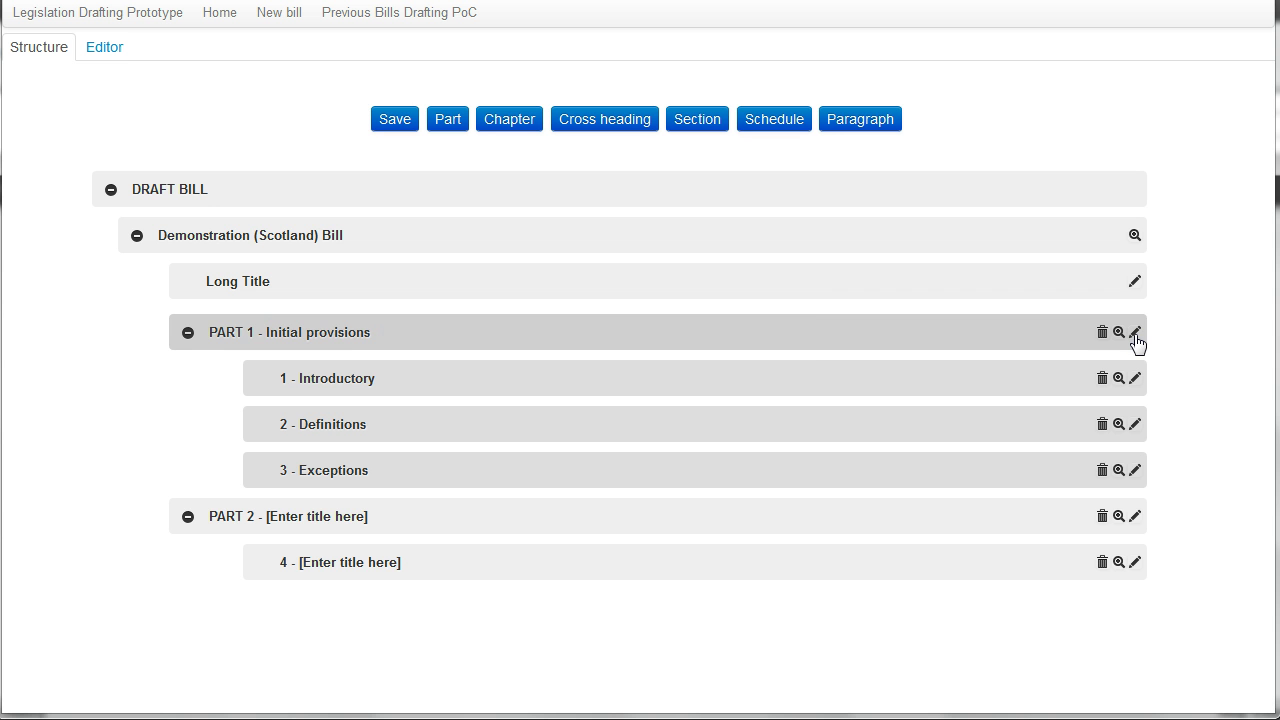
Title PART 2 'Detailed provisions'
left_click(1133, 516)
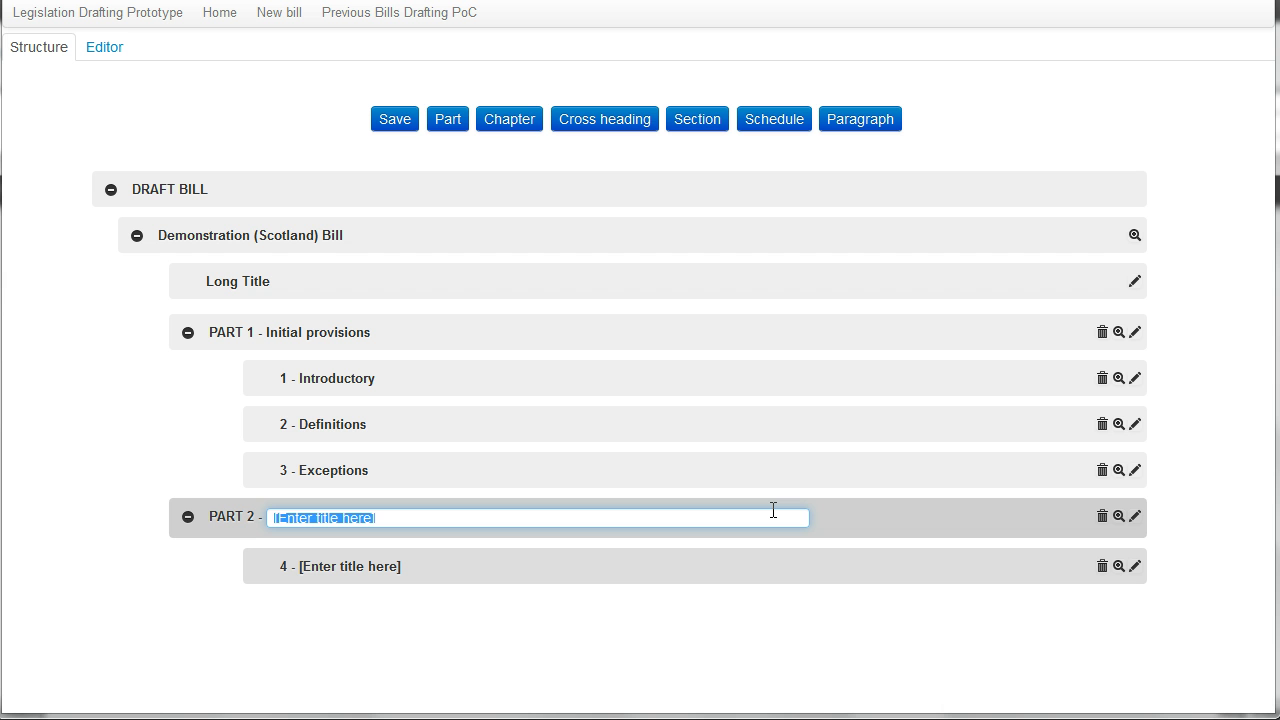
type("Defi")
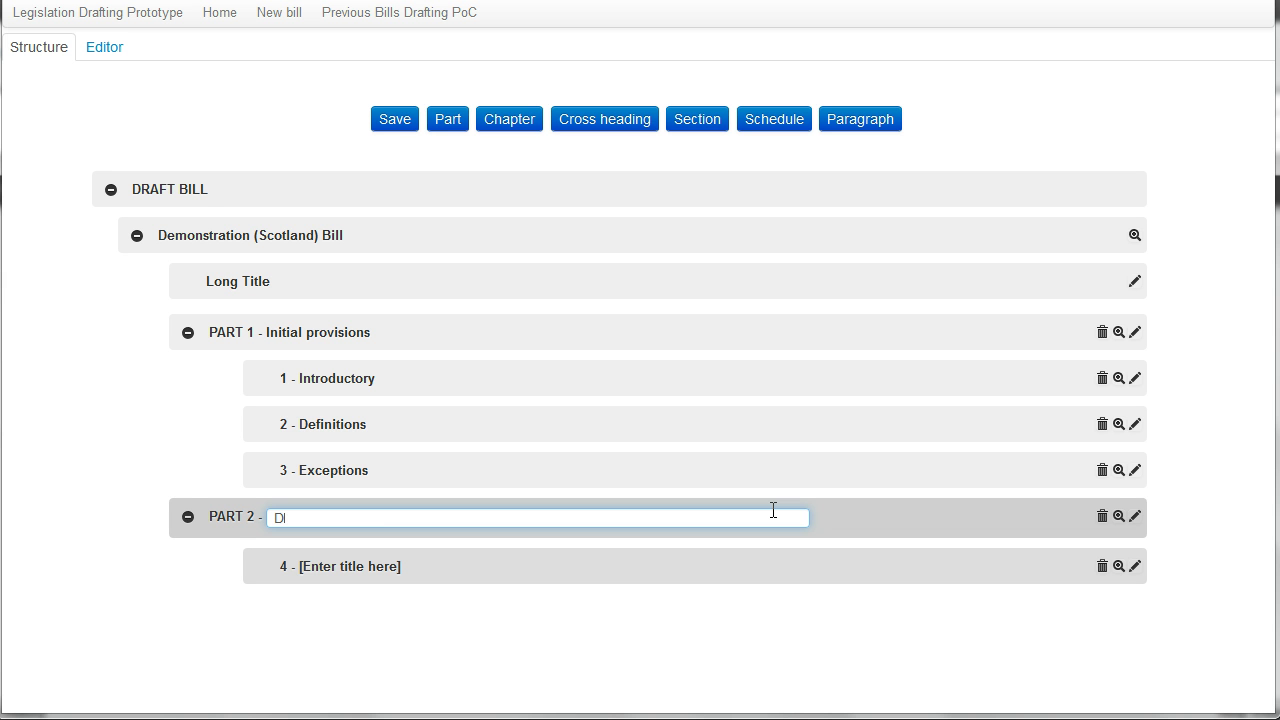
key("BackSpace")
type("tailed provisions")
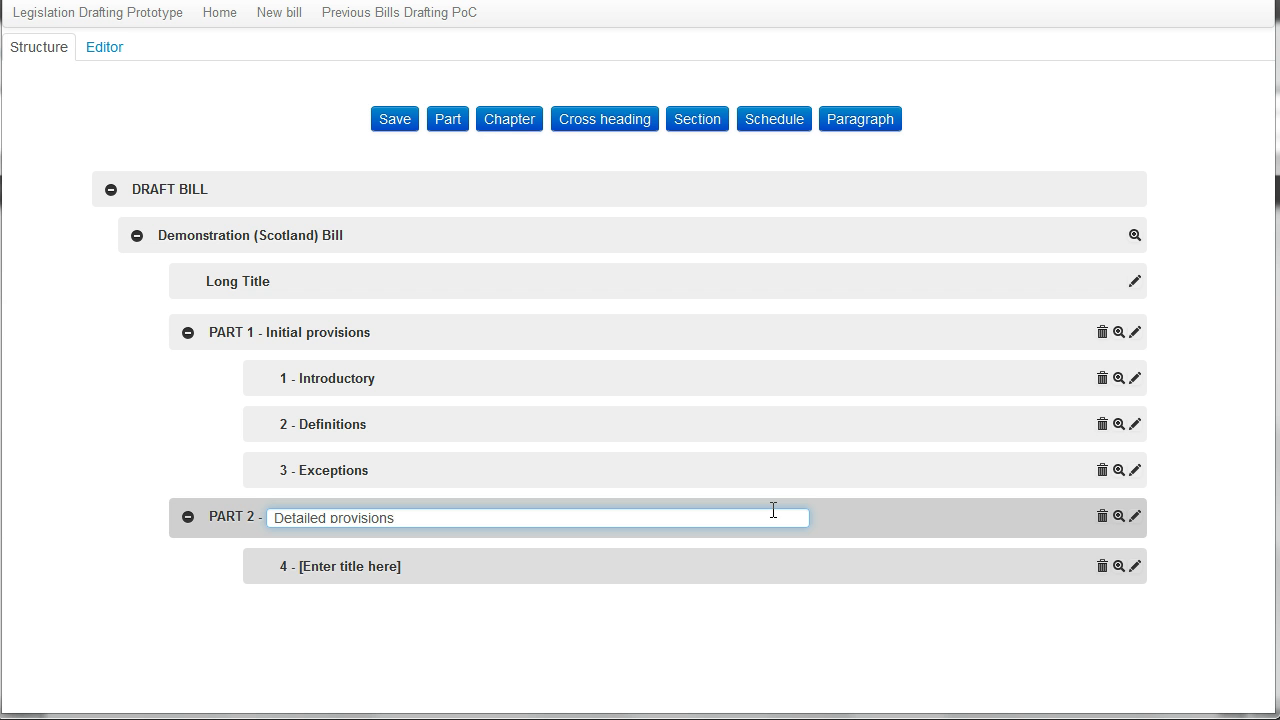
key("Return")
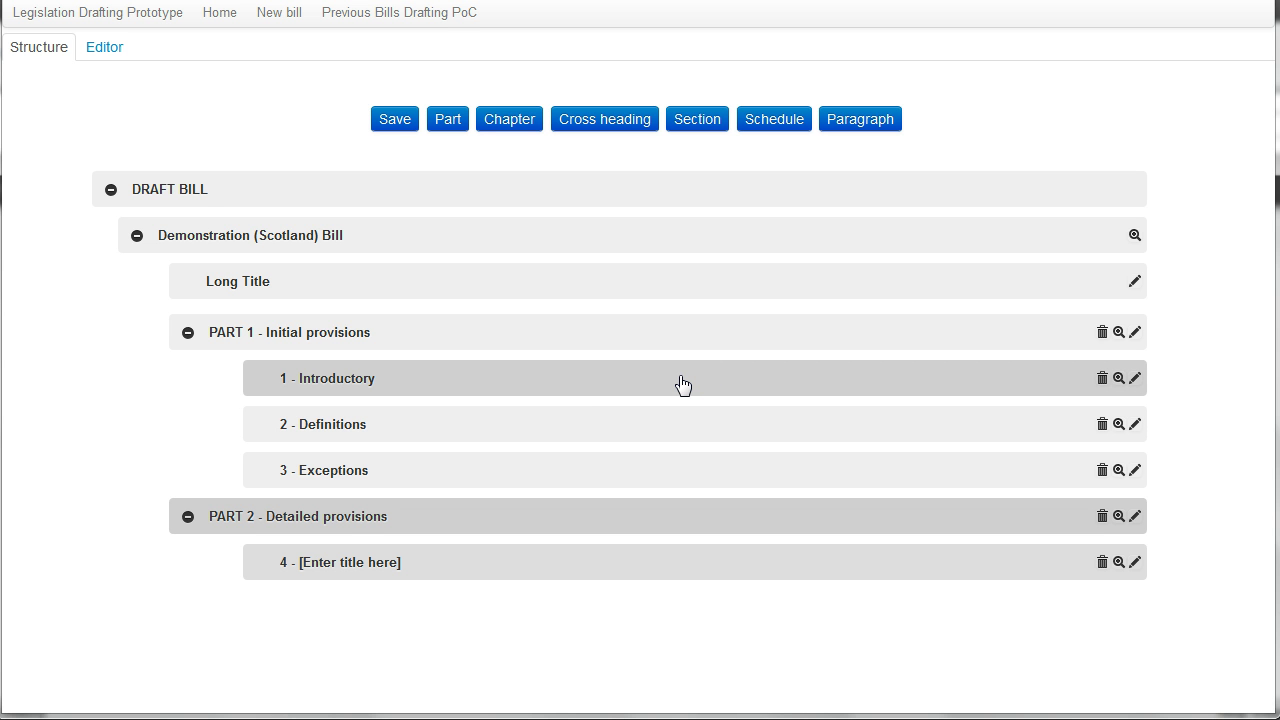
Move Introductory below Definitions, then drag PART 2 above PART 1 and restore the original order
left_click_drag(681, 380, 671, 440)
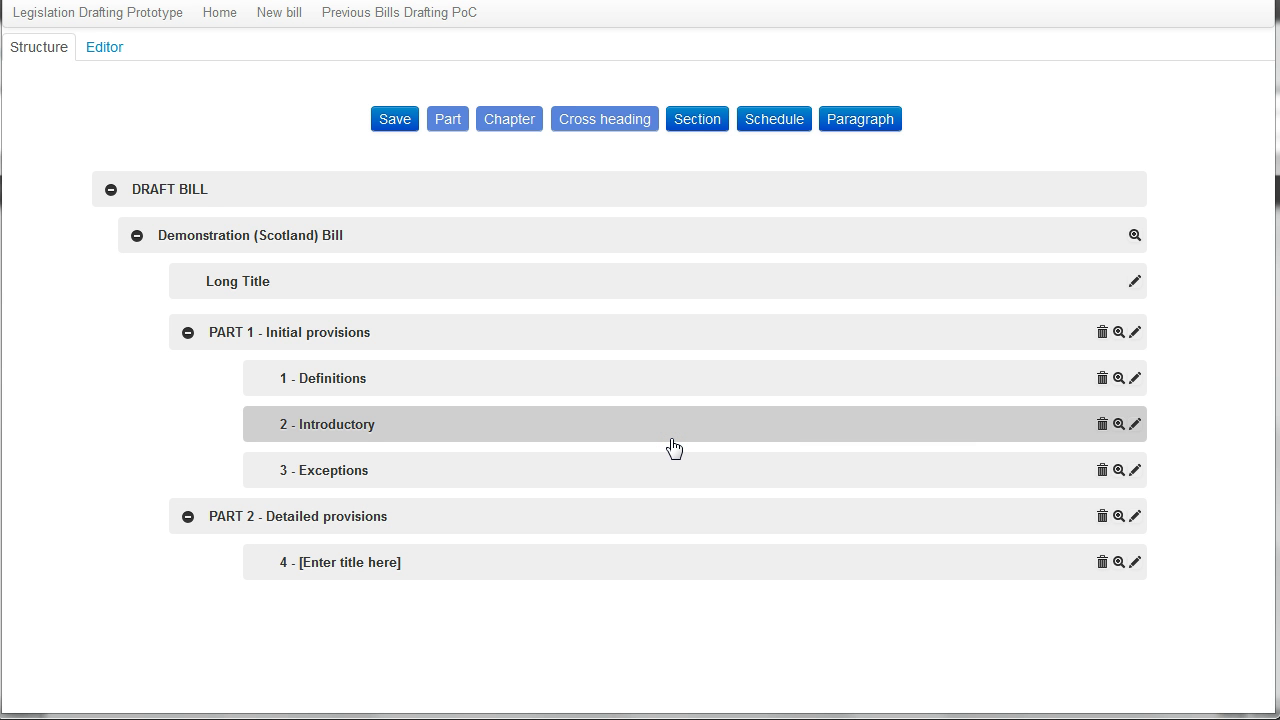
left_click(508, 654)
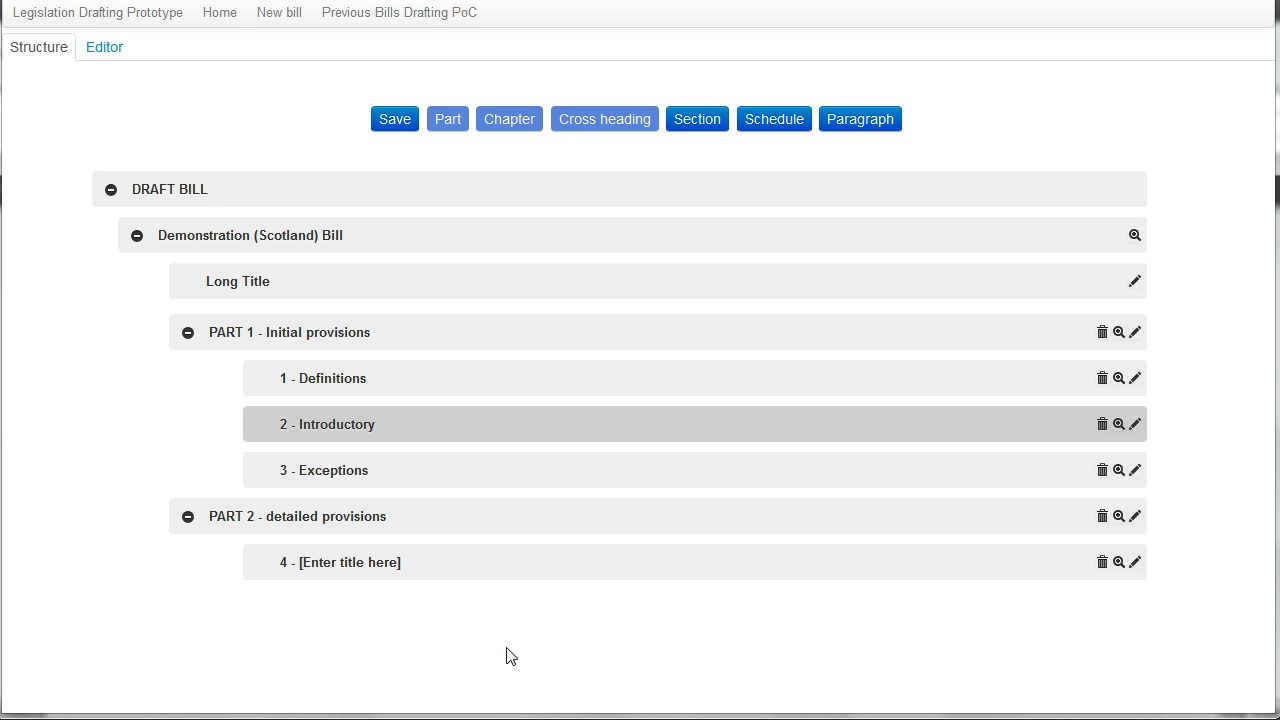
left_click_drag(316, 512, 331, 331)
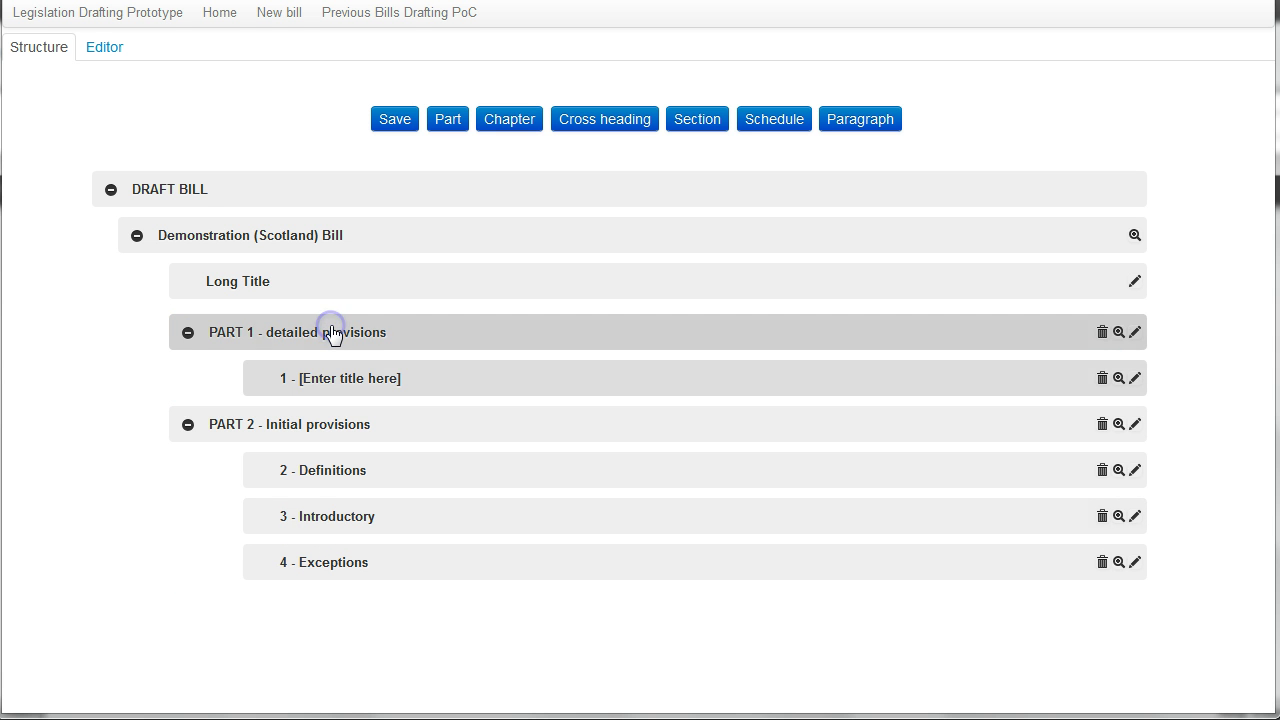
left_click(407, 418)
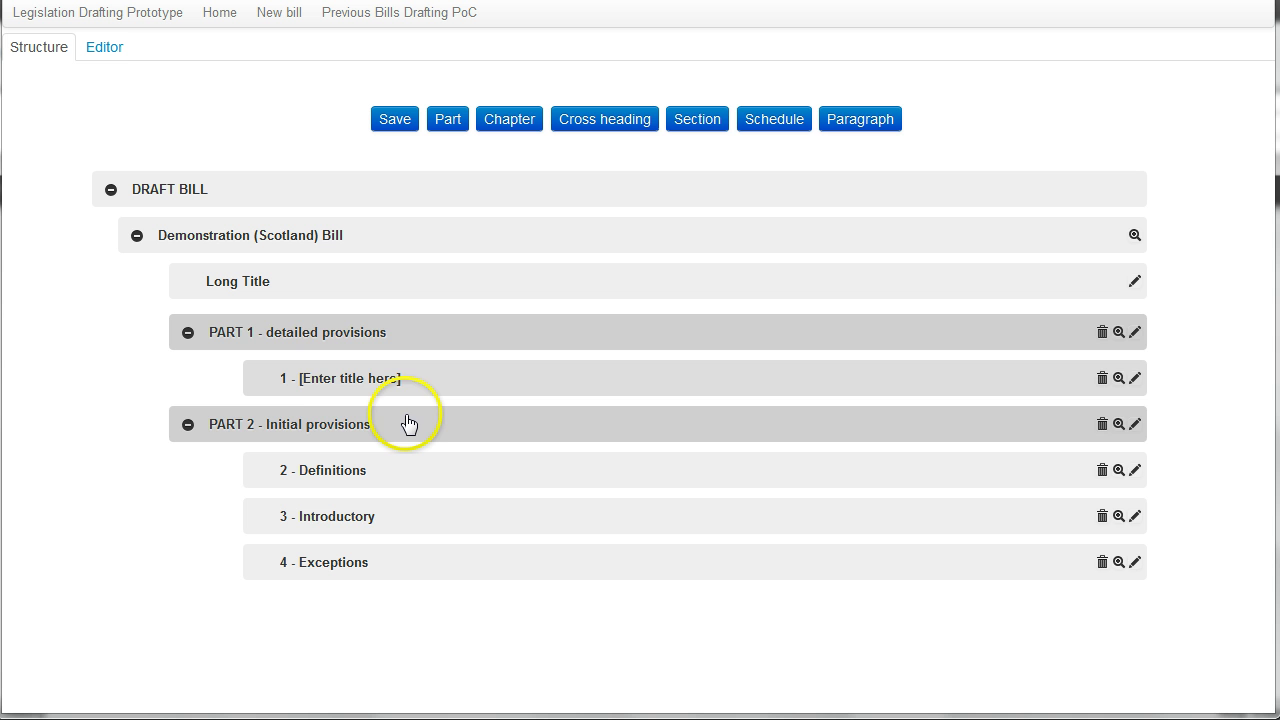
left_click_drag(351, 429, 383, 340)
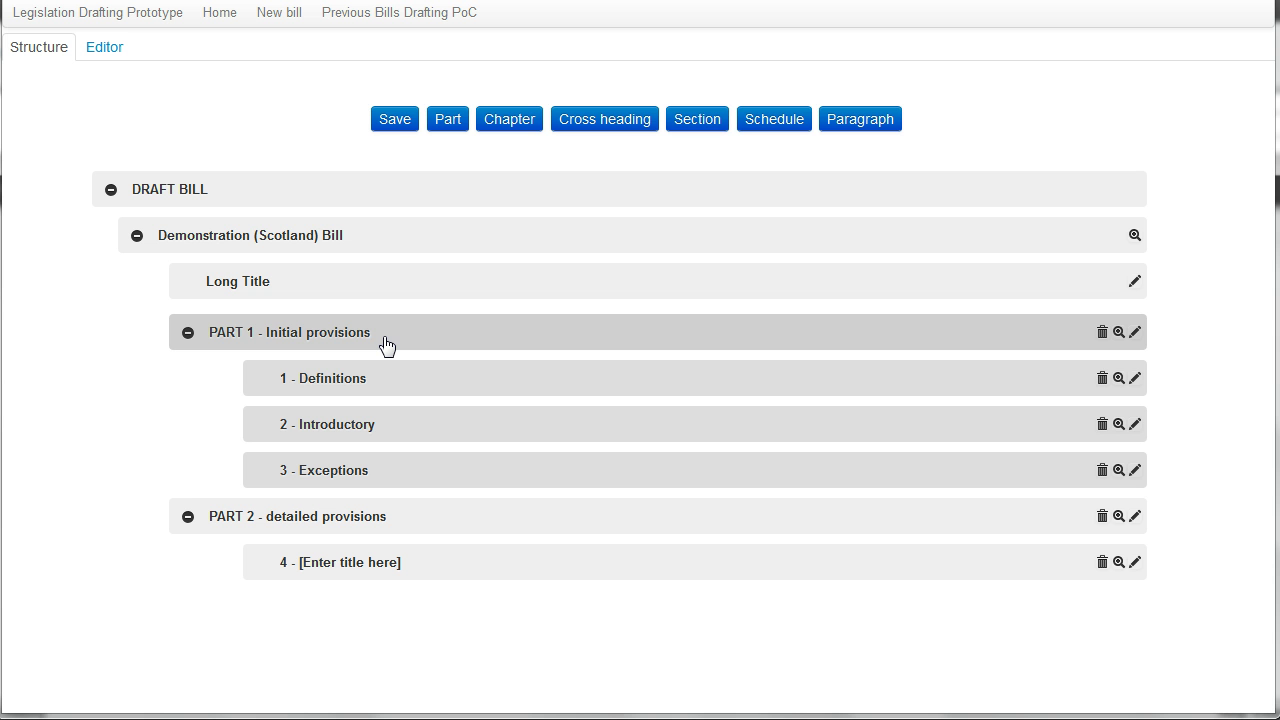
left_click(181, 407)
Open the full Demonstration (Scotland) Bill in the editor and visit the Definitions and section 4 headings
left_click(1134, 236)
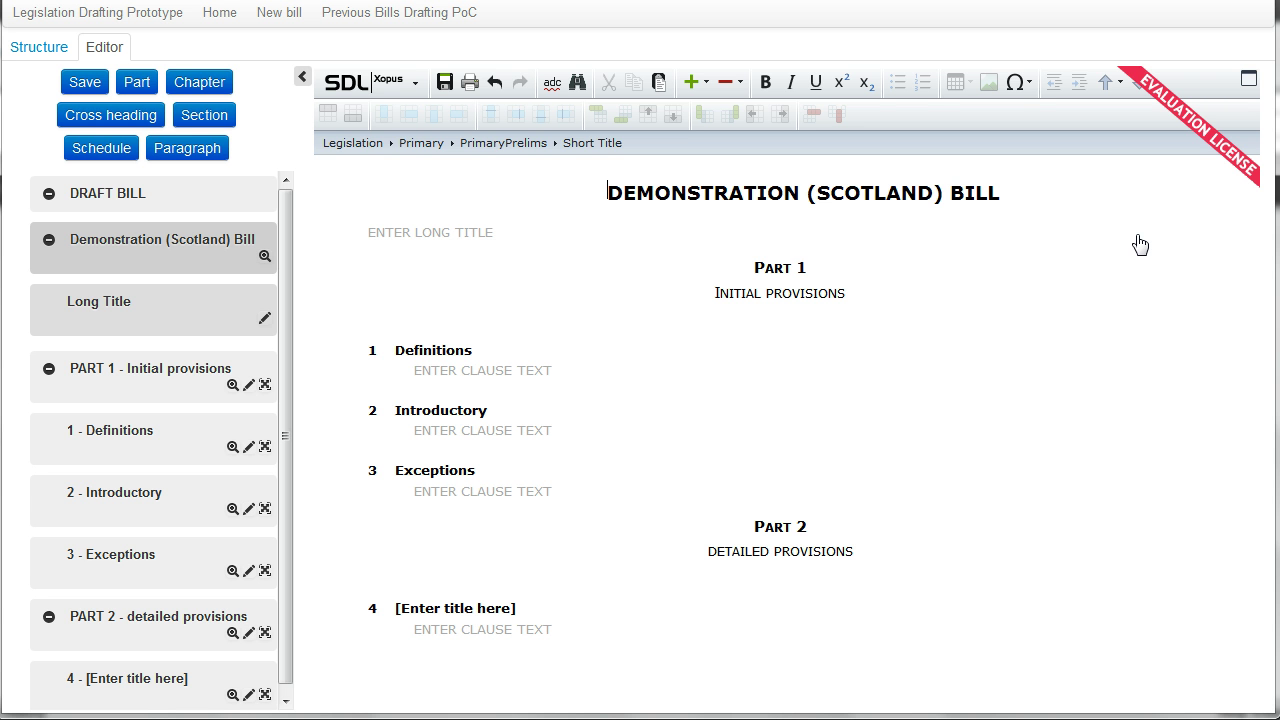
left_click(966, 352)
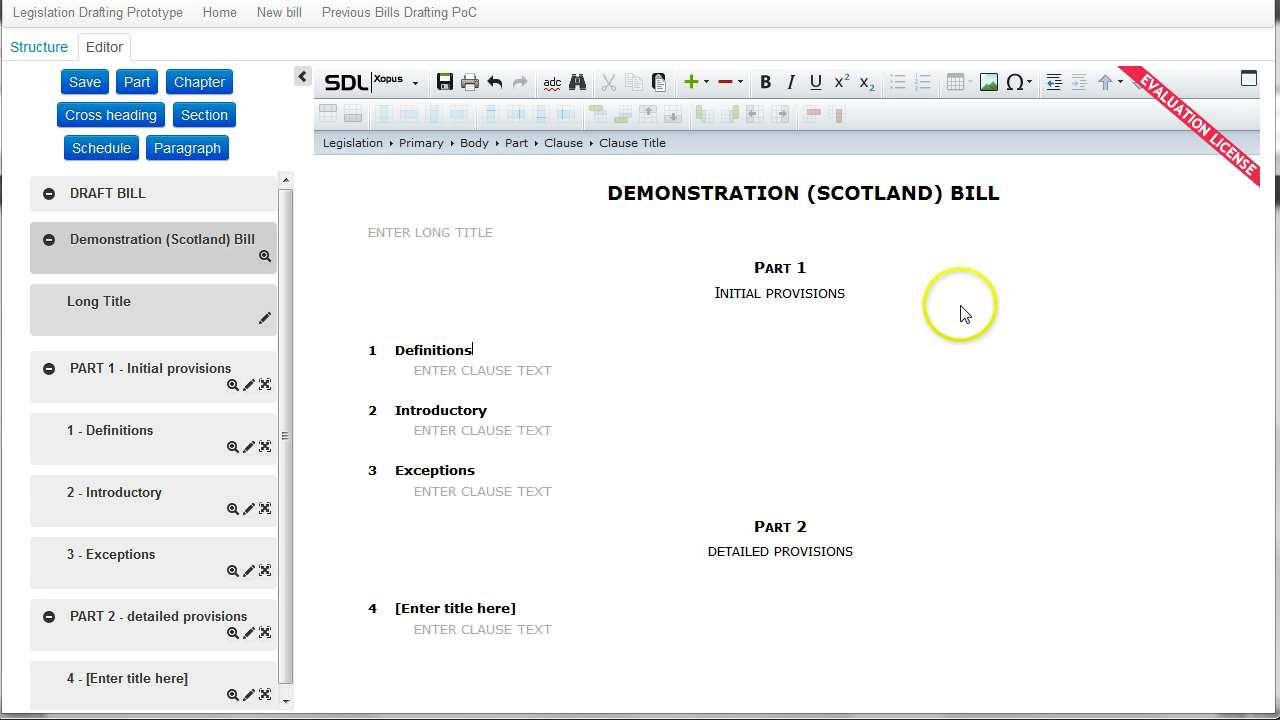
left_click(502, 604)
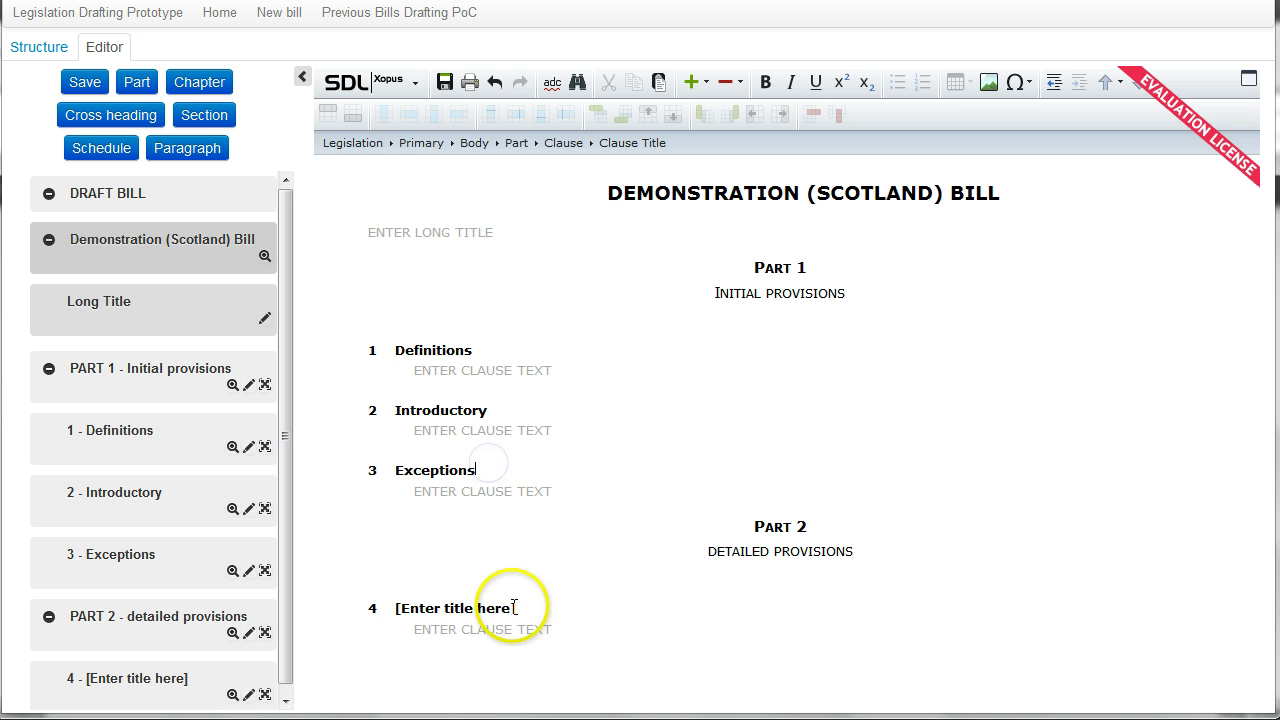
From the Structure outline, open only PART 1 Initial provisions in the editor
left_click(37, 50)
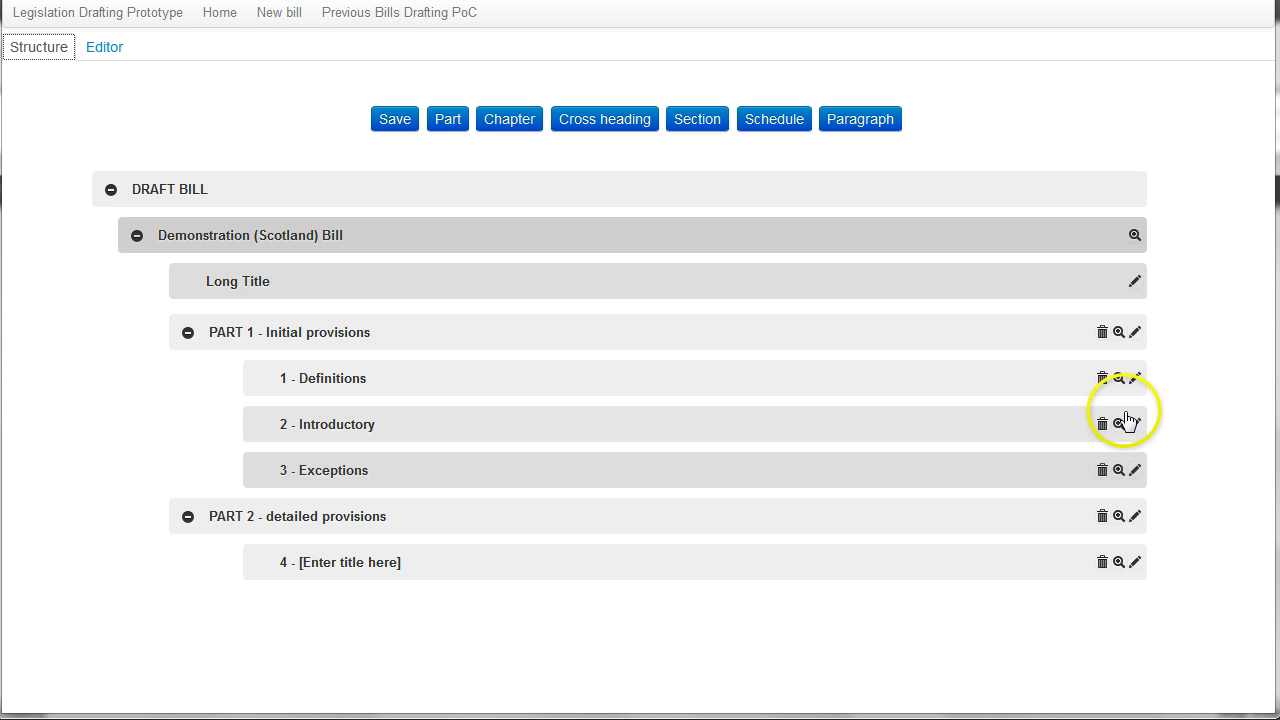
left_click(1118, 334)
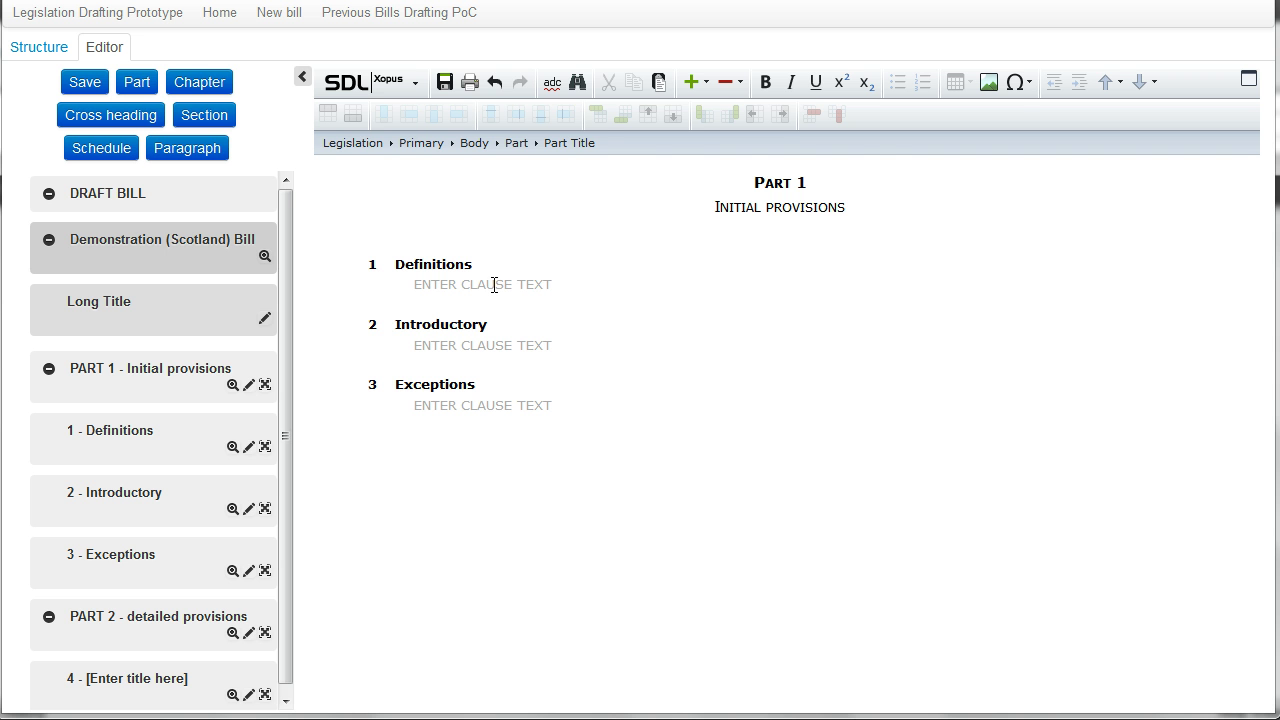
Type the Definitions clause text: In this Act, "cat" does not include "dog"
left_click(494, 285)
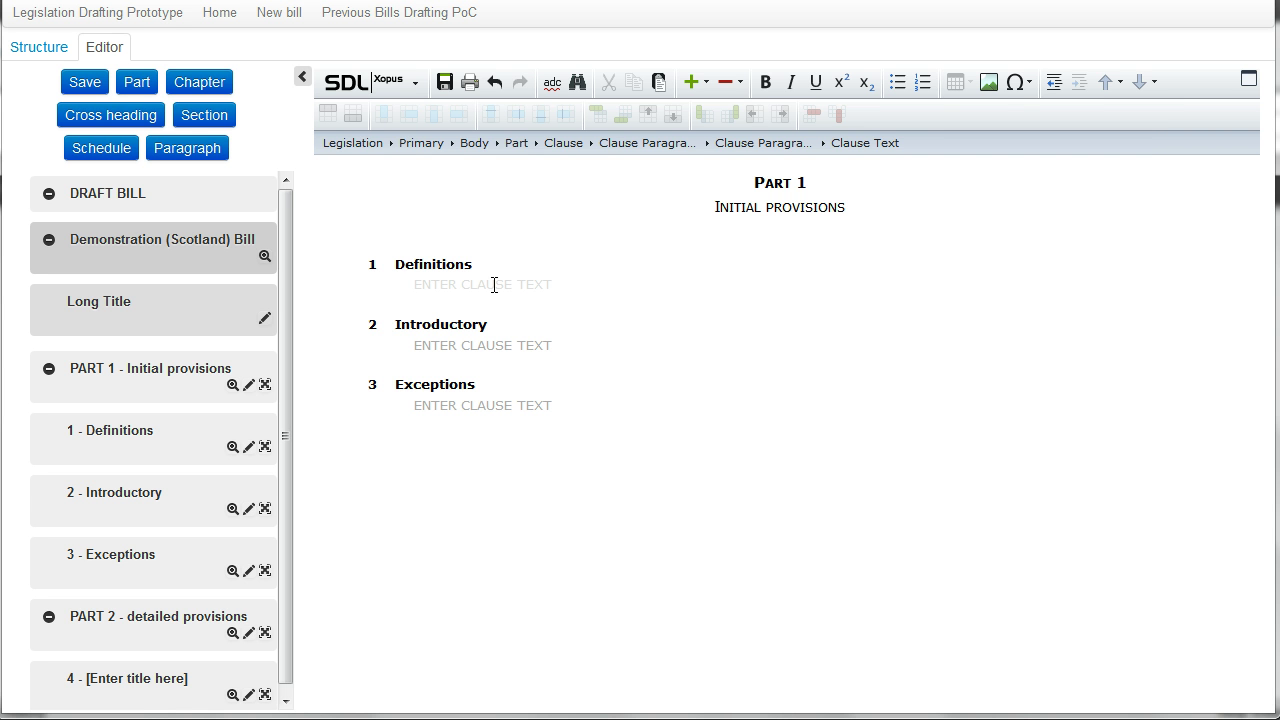
type("In this Act,")
type("\"cat\" does not include")
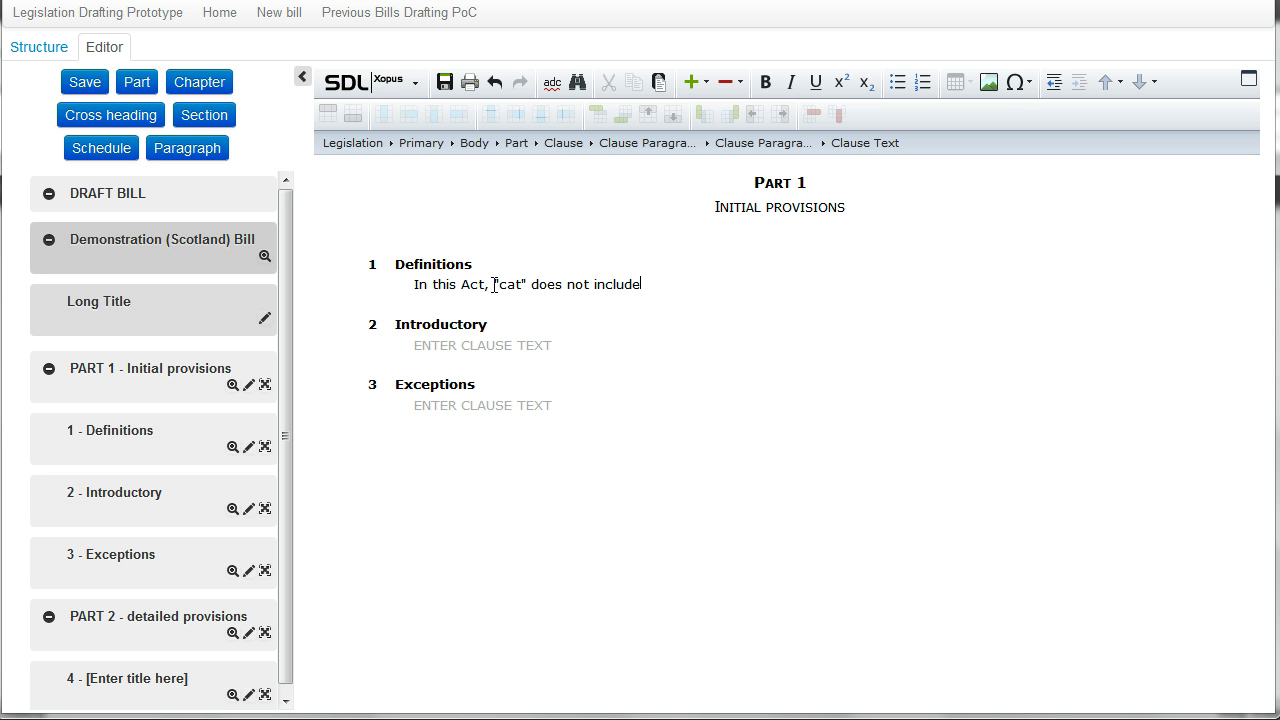
type(" \"dog\".")
Insert subsection (1) under section 2 reading 'This is a subsection'
right_click(419, 345)
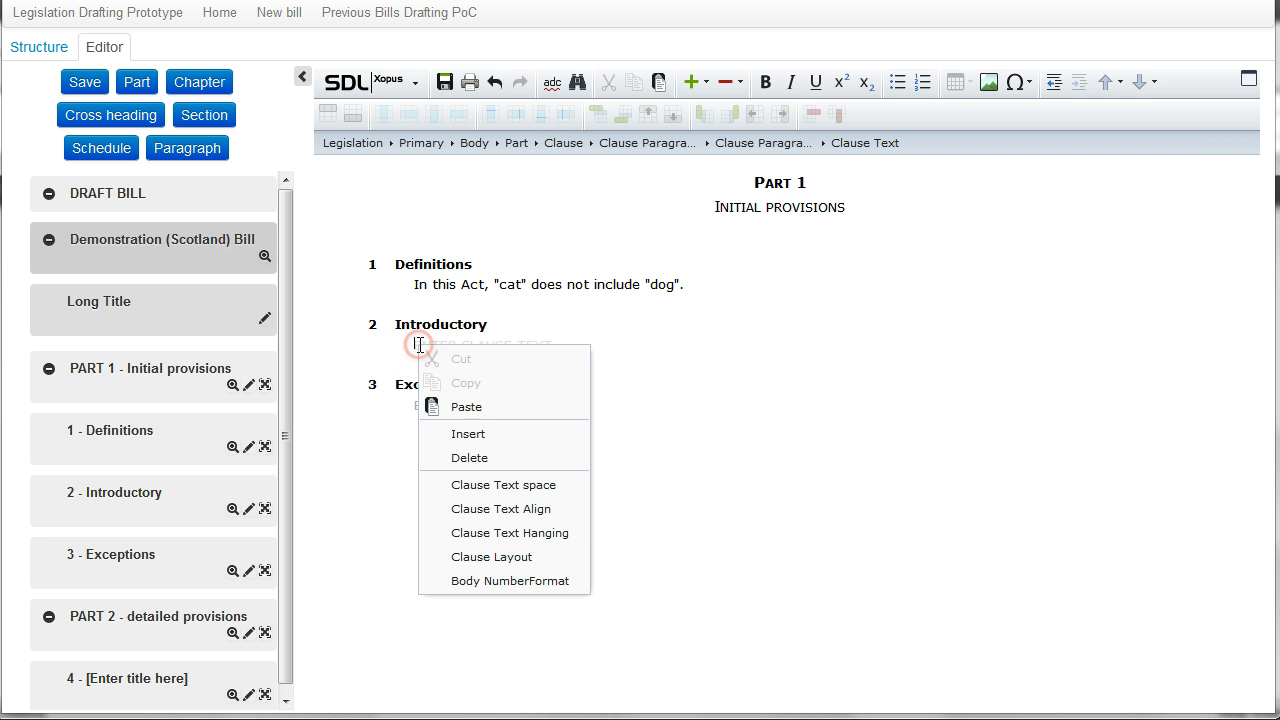
mouse_move(503, 441)
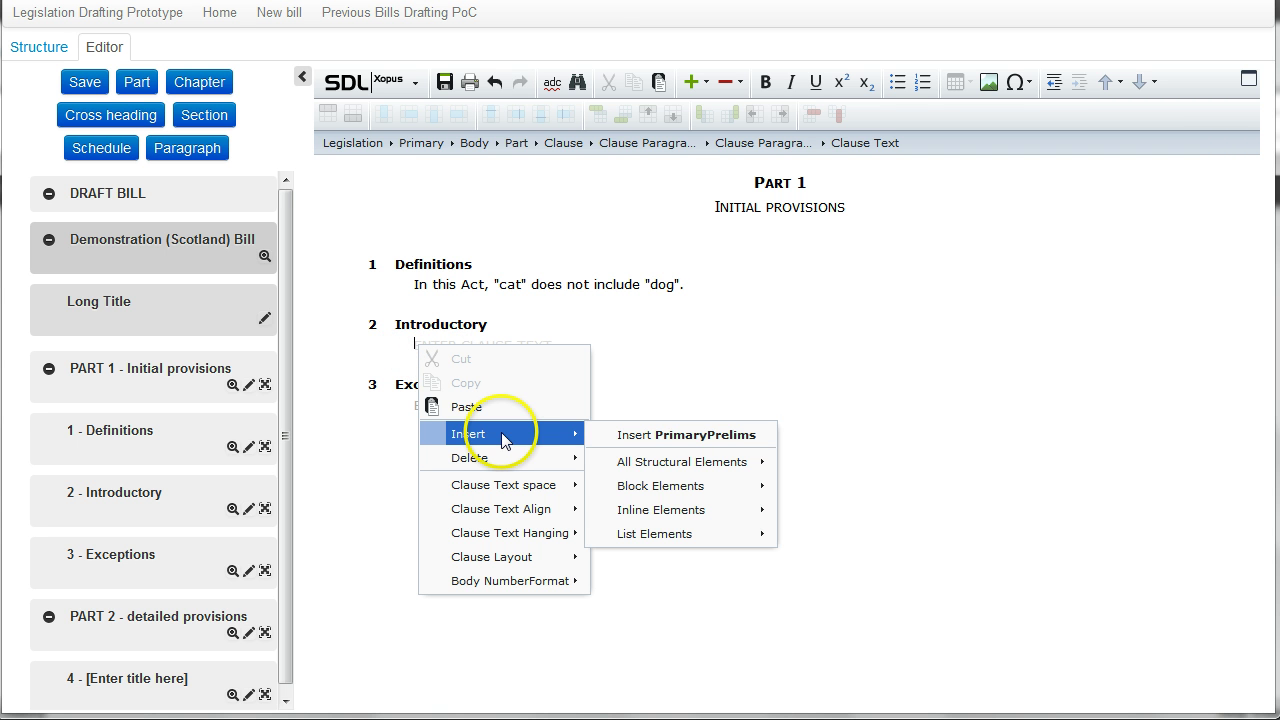
mouse_move(668, 463)
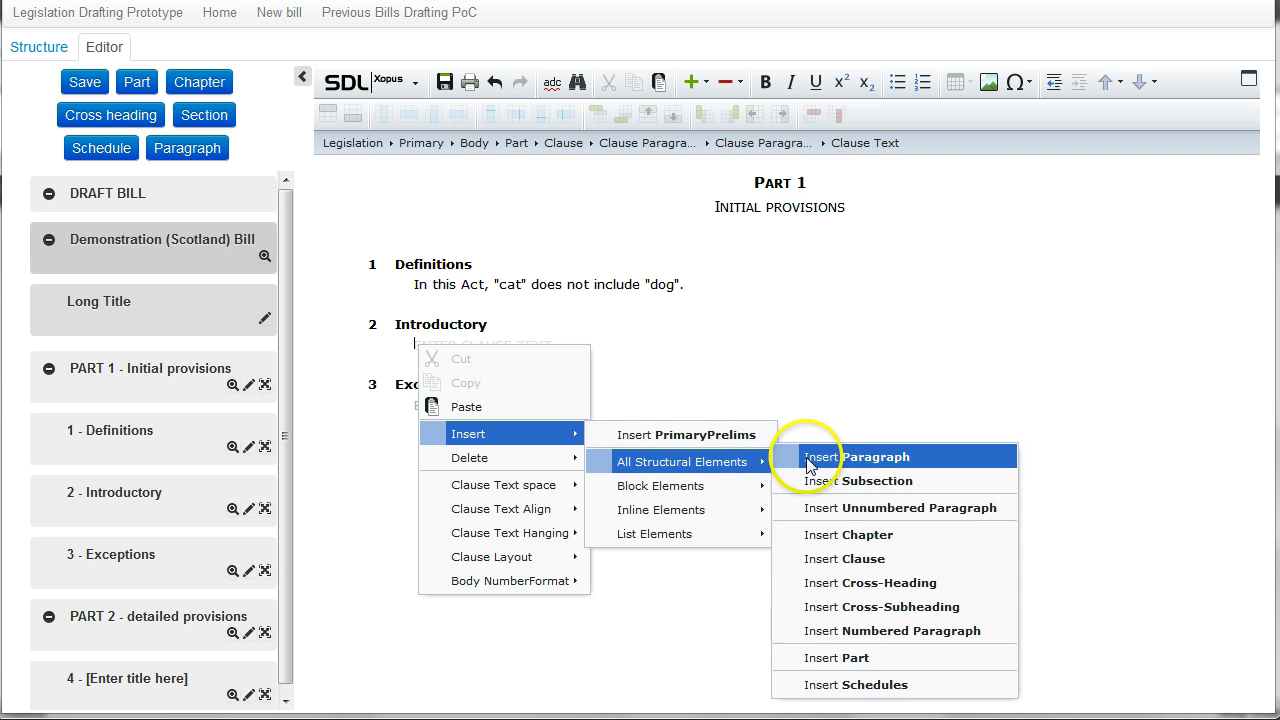
left_click(836, 481)
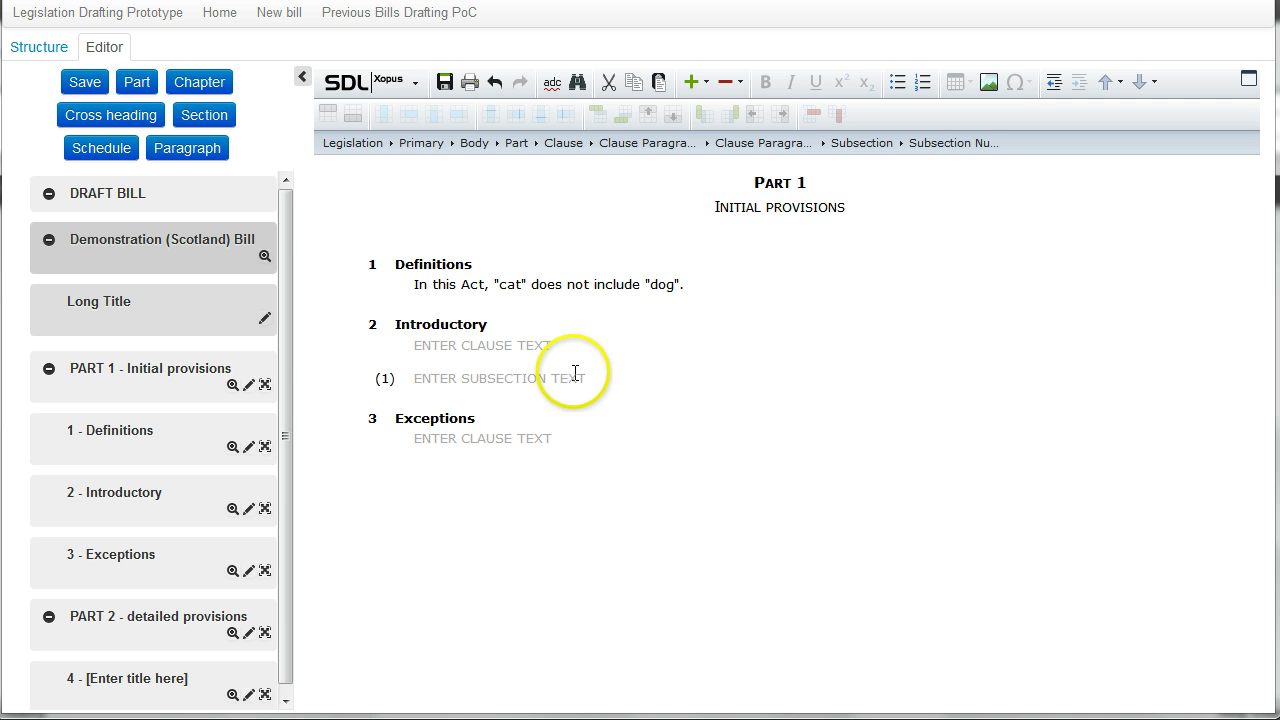
left_click(419, 345)
left_click(414, 382)
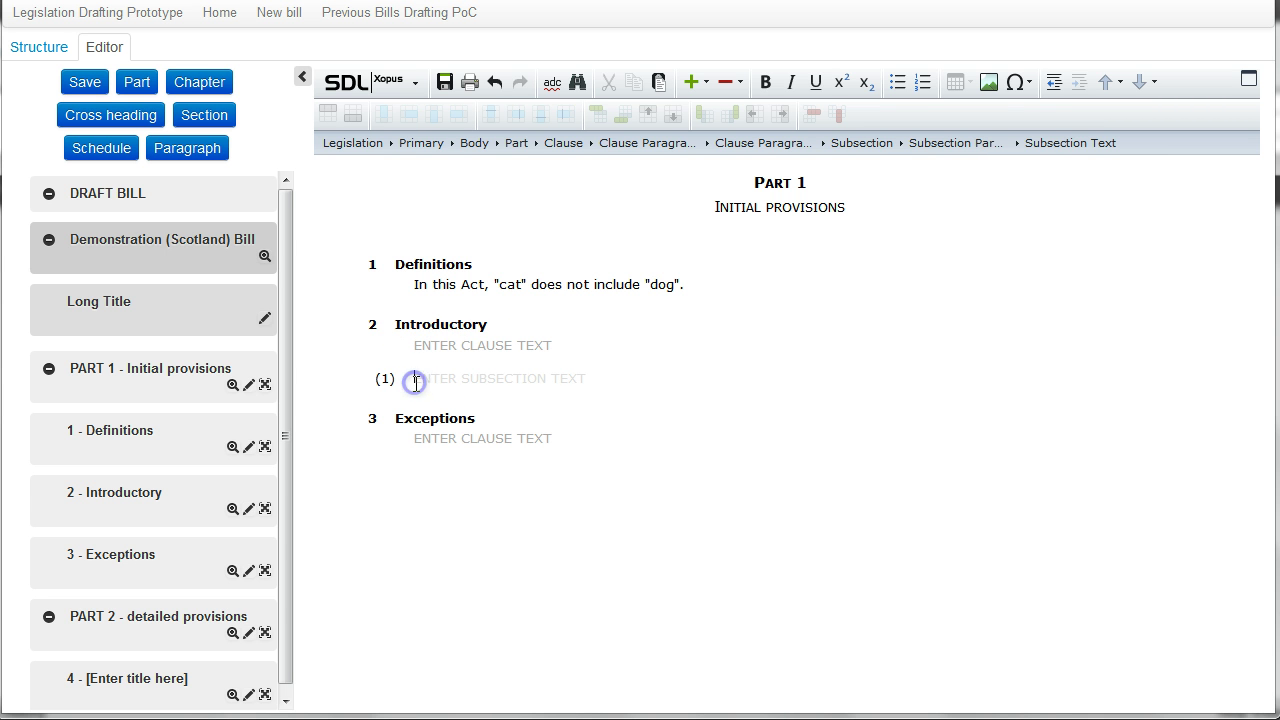
type("This ")
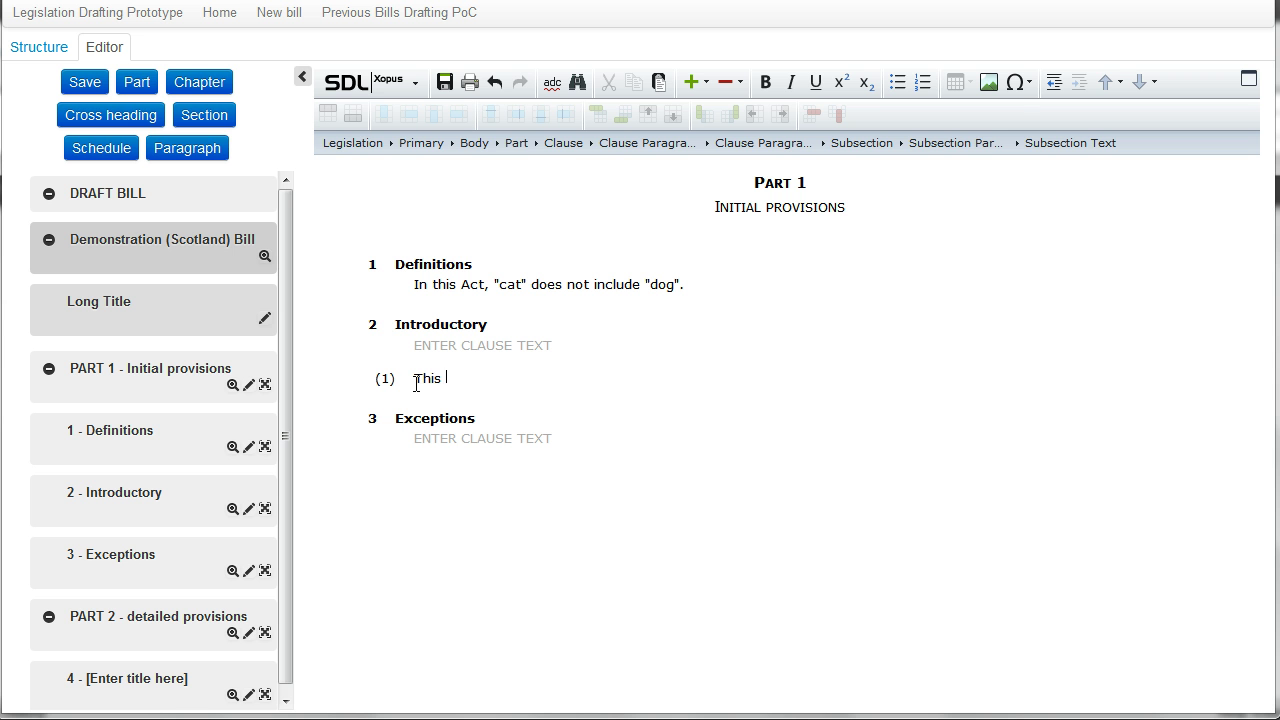
type("is a subsection.")
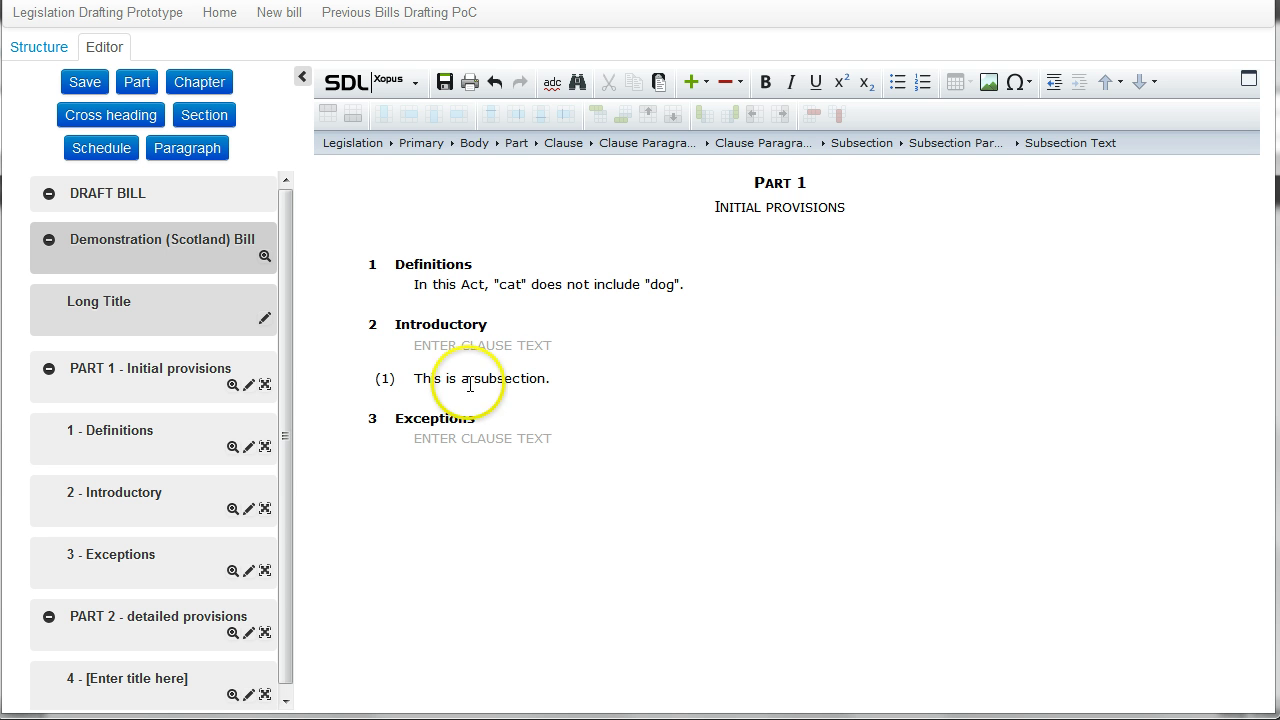
Insert subsection (2) below it reading 'This is another subsection'
right_click(548, 379)
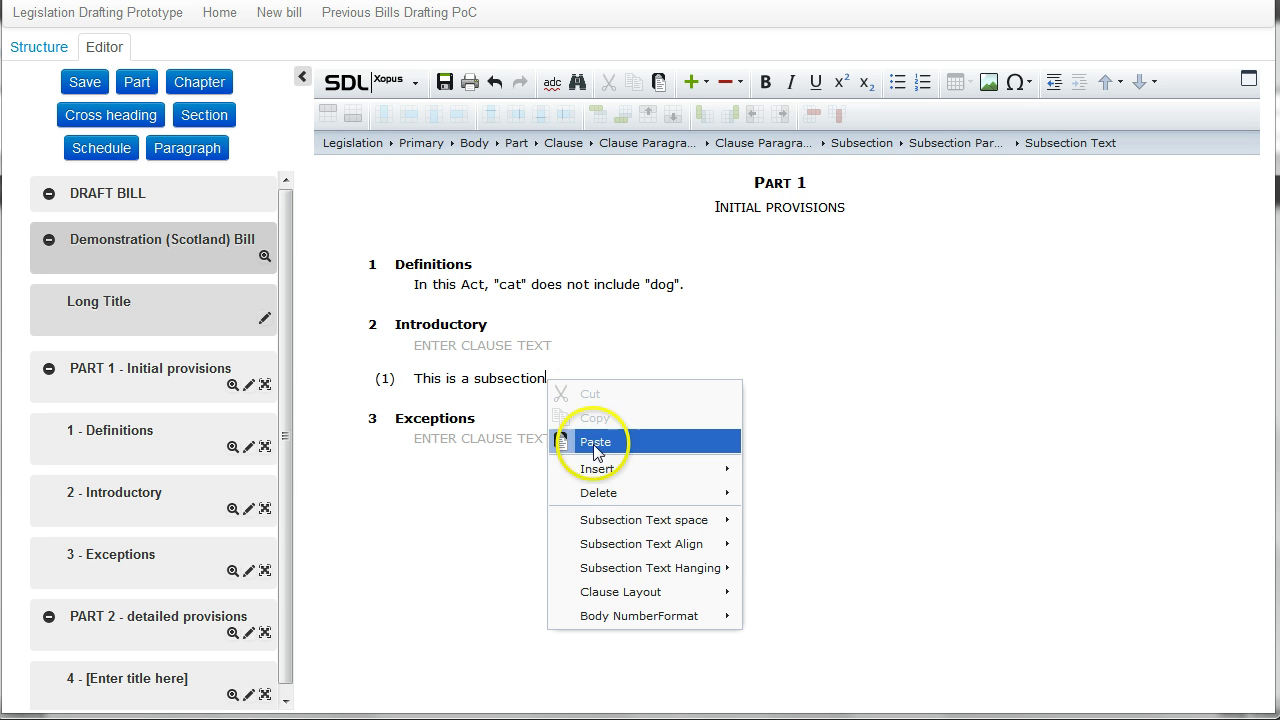
mouse_move(609, 466)
mouse_move(790, 503)
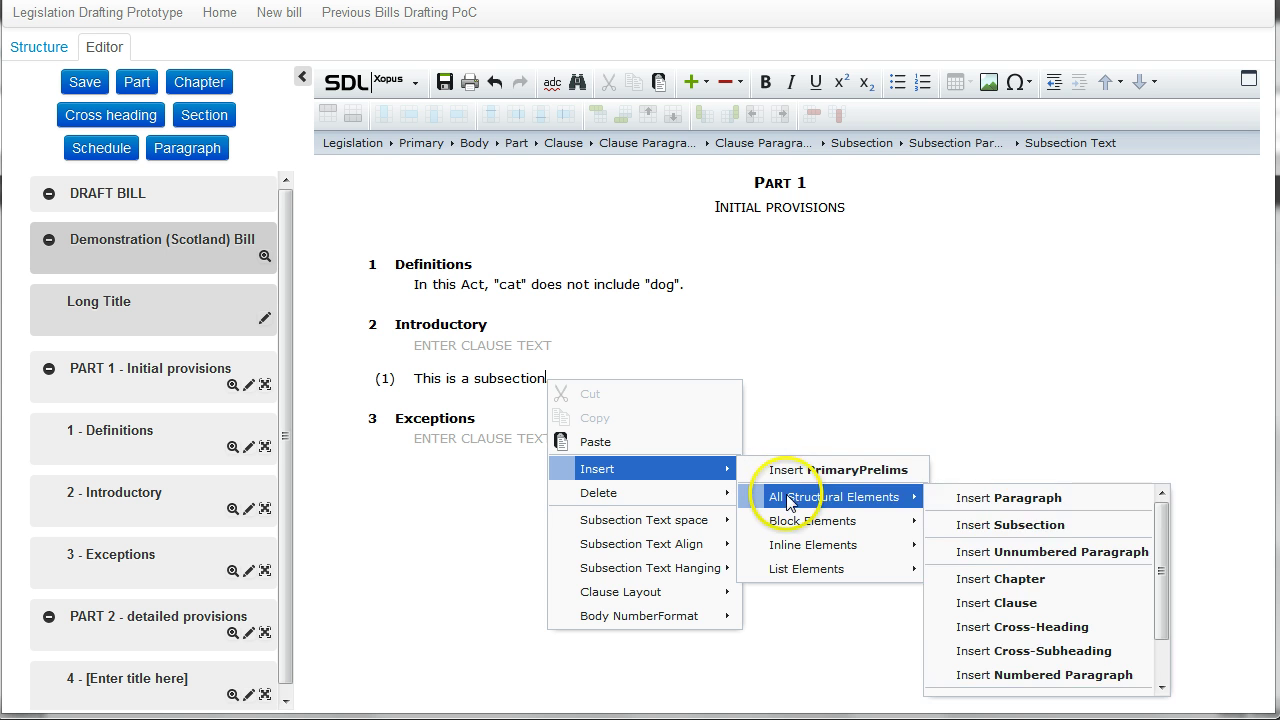
left_click(1050, 524)
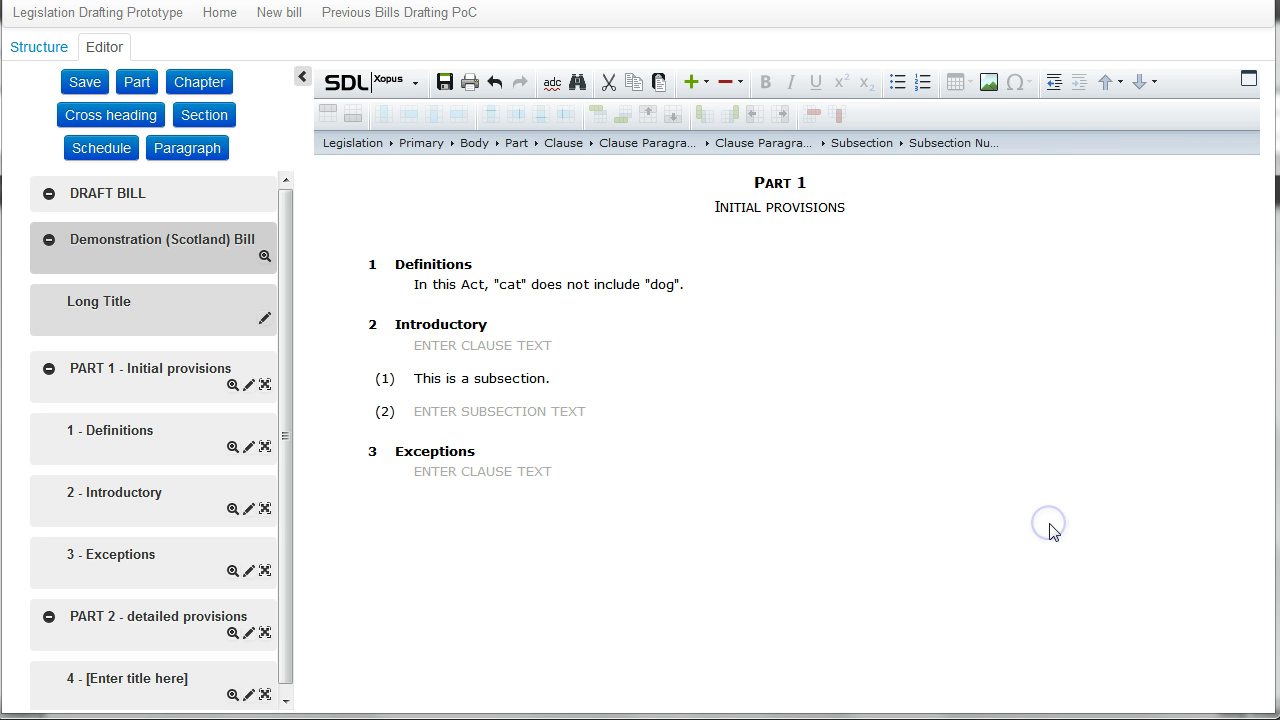
left_click(502, 411)
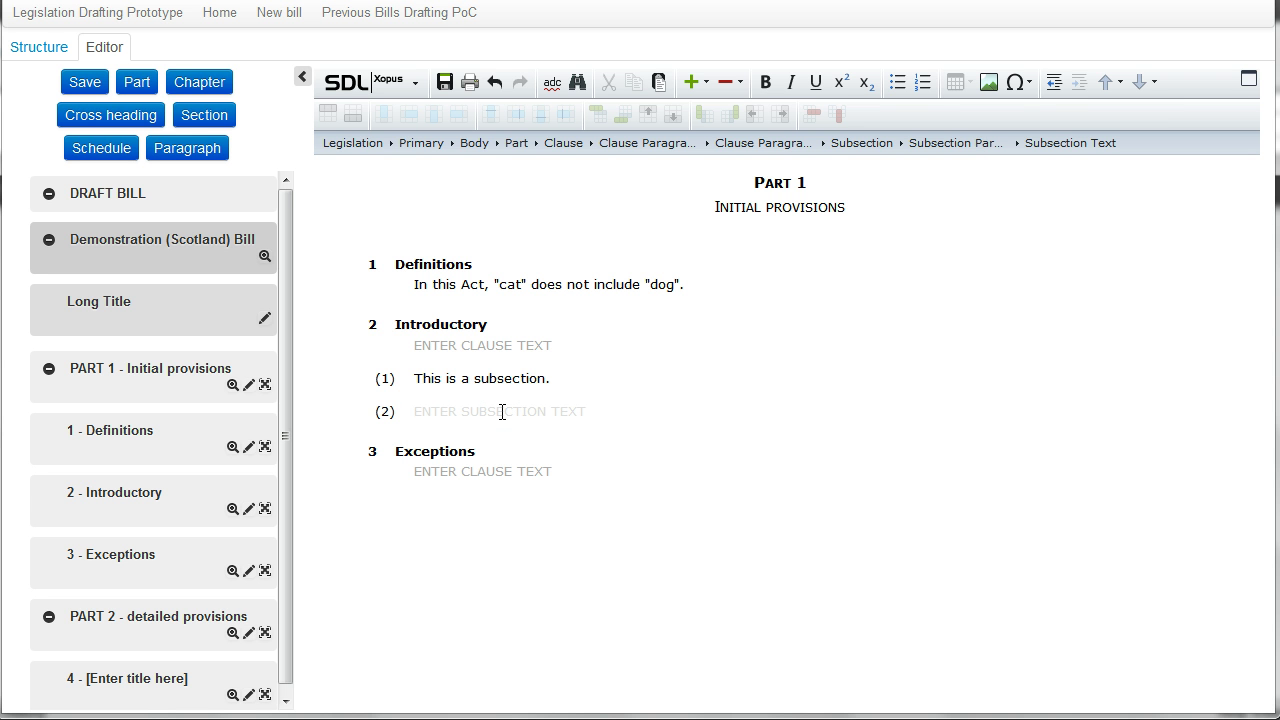
type("This are")
key("BackSpace")
key("BackSpace")
key("BackSpace")
key("BackSpace")
type("is another subsection.")
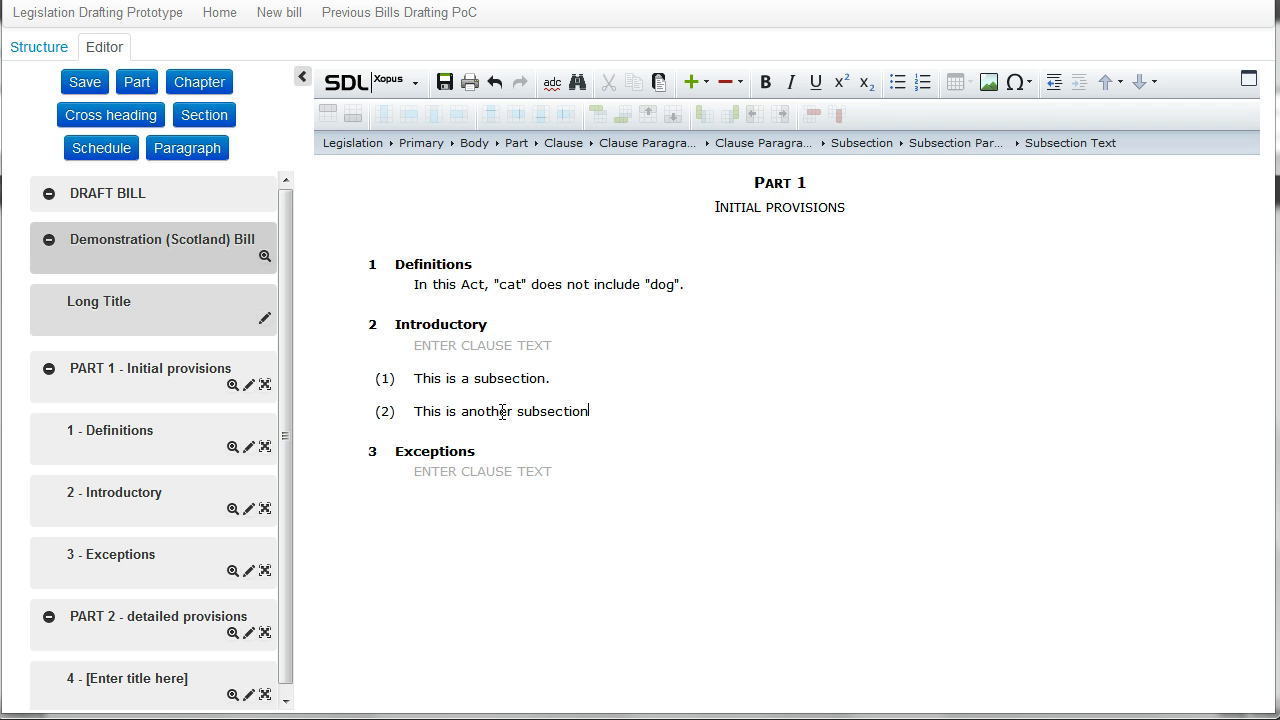
Delete section 2's empty clause text so its two subsections sit directly under the heading
left_click(414, 346)
right_click(415, 348)
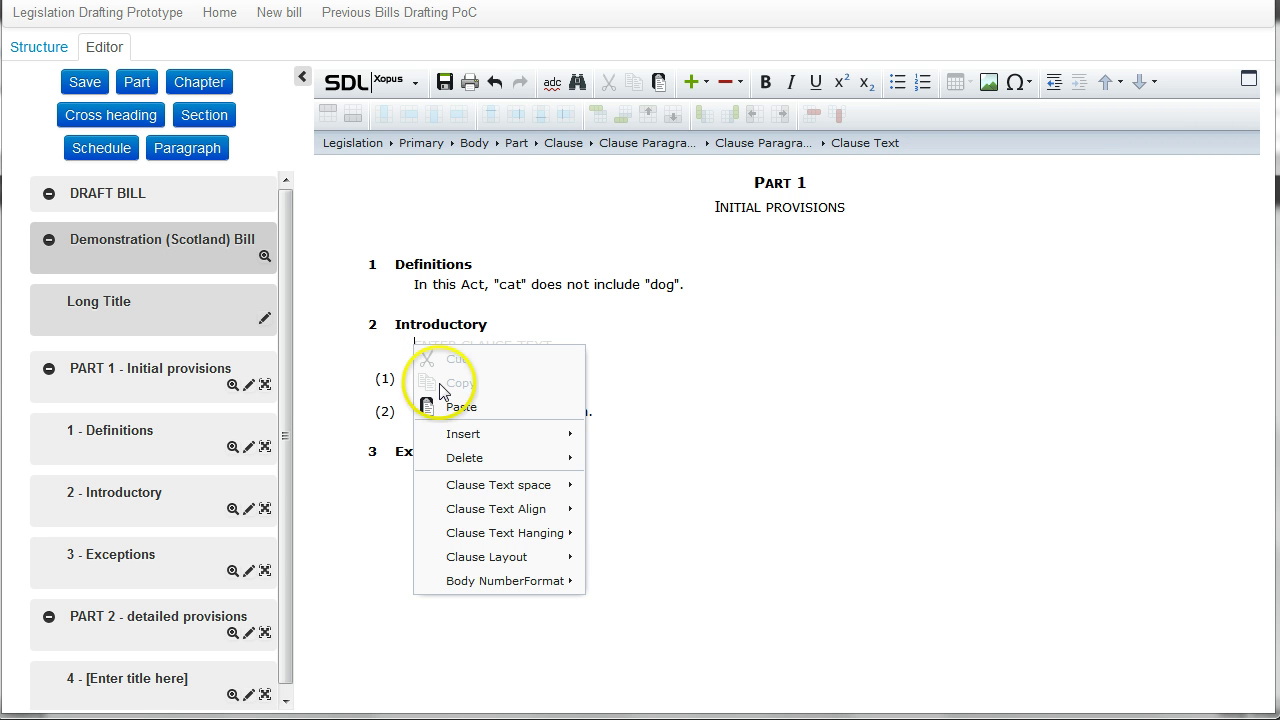
mouse_move(508, 459)
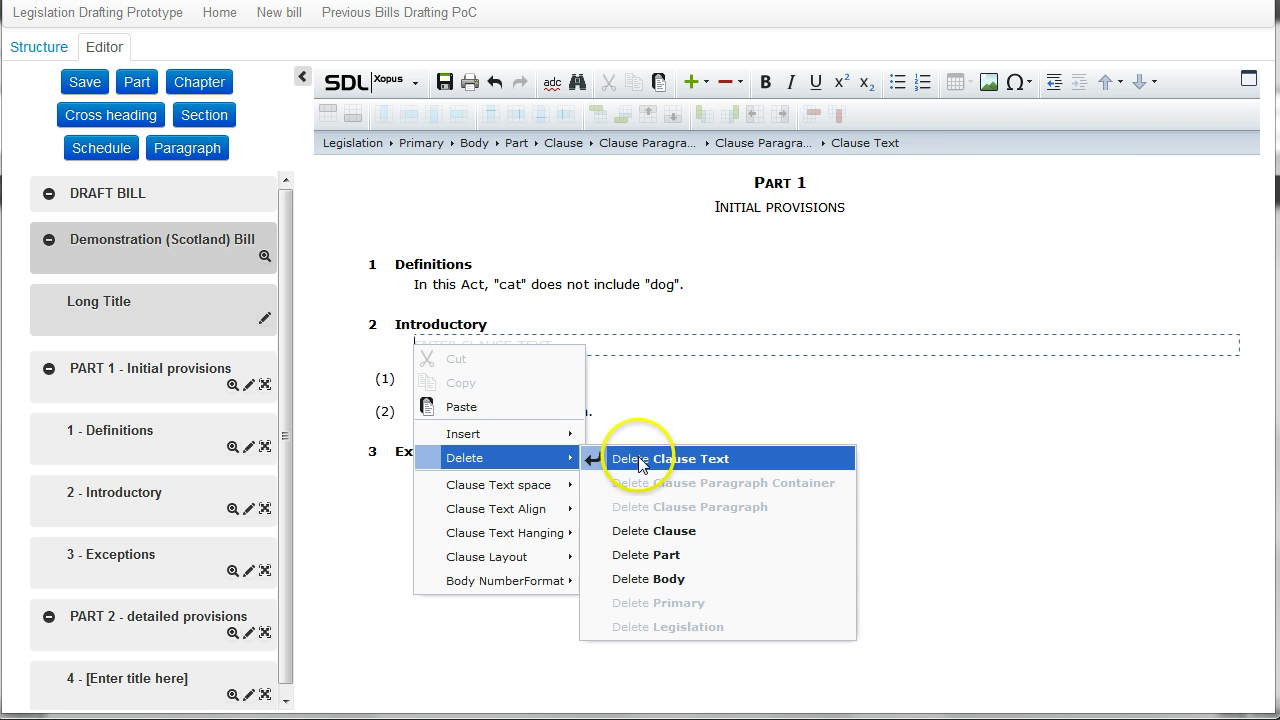
left_click(617, 459)
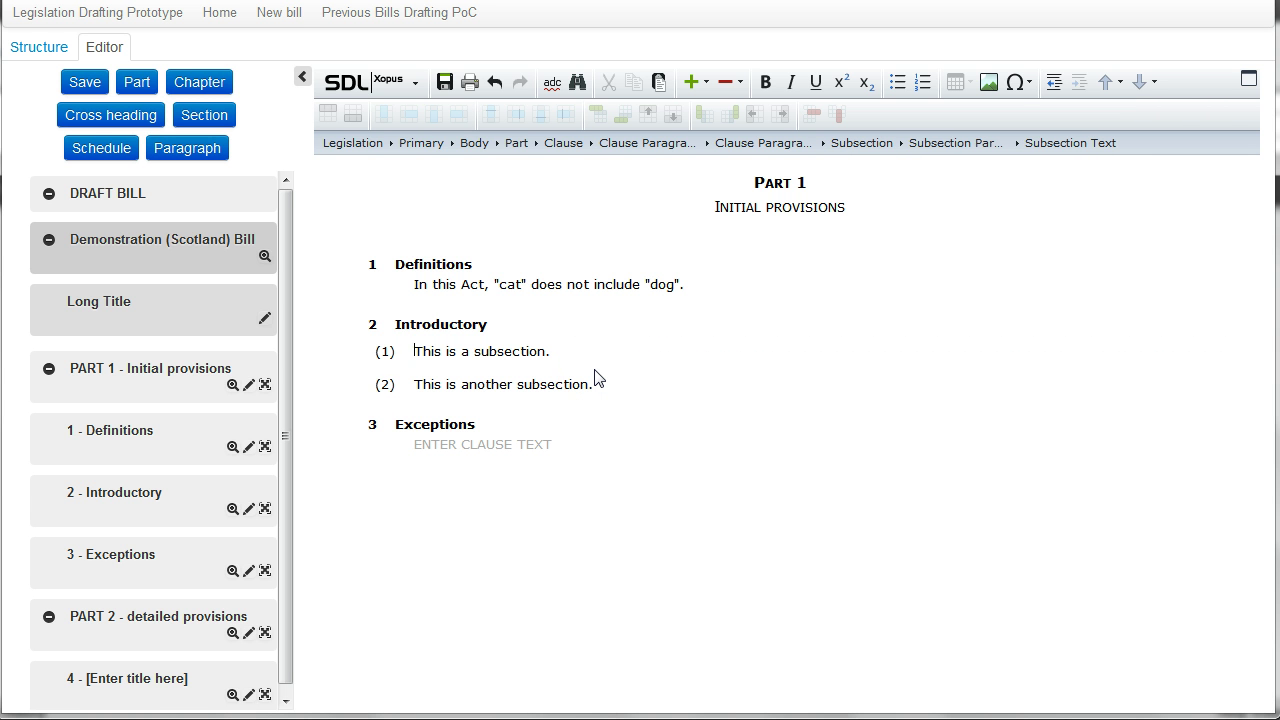
left_click(510, 352)
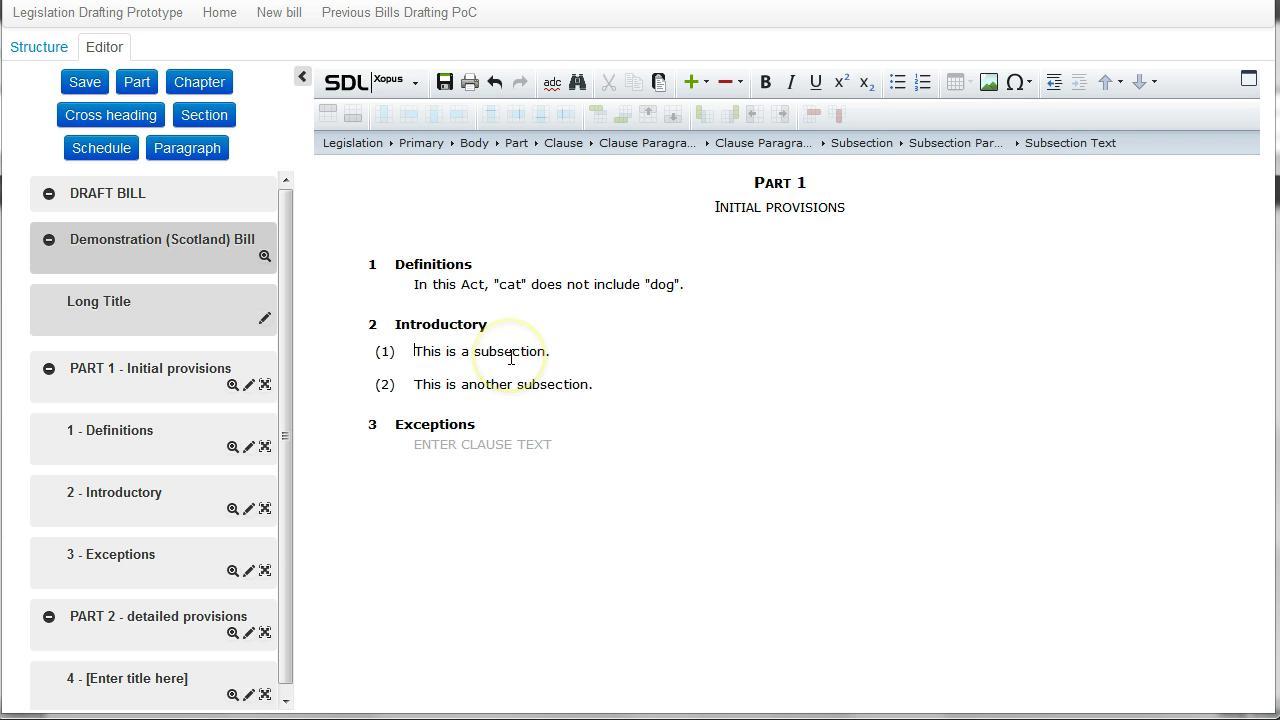
left_click(602, 374)
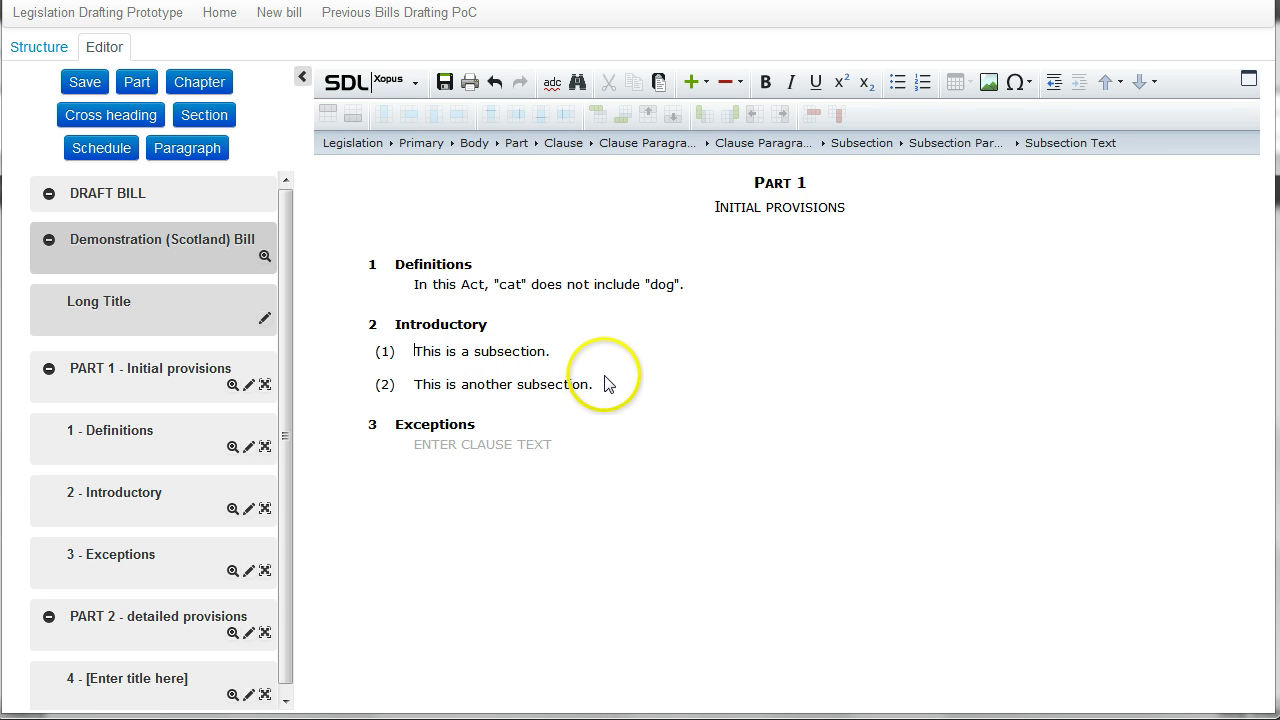
Save the bill and place the cursor at the end of the Introductory heading
left_click(444, 82)
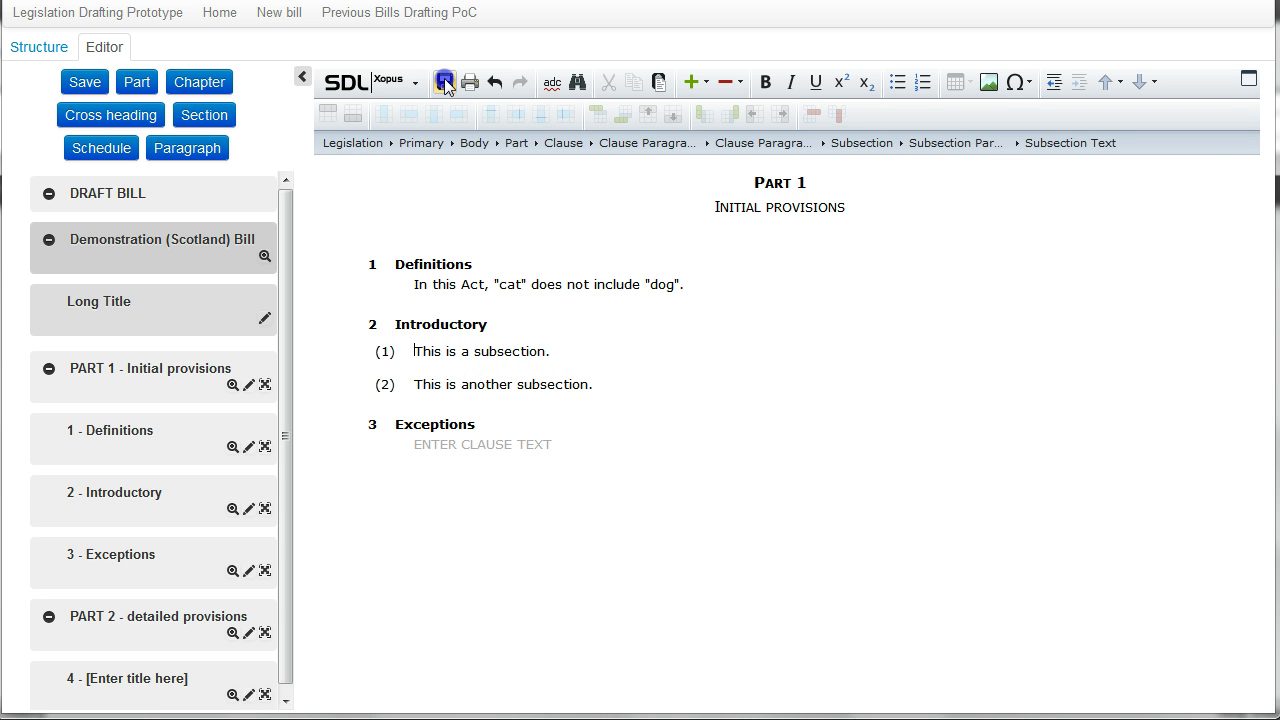
left_click(444, 82)
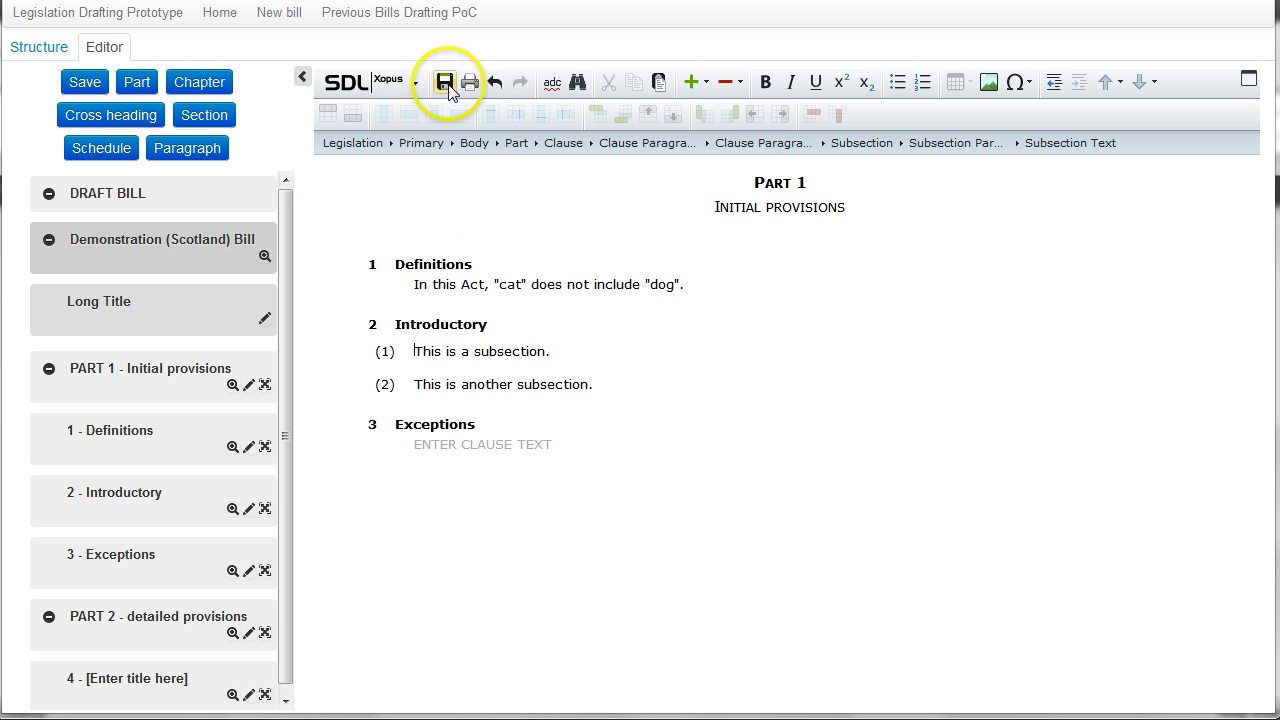
left_click(482, 326)
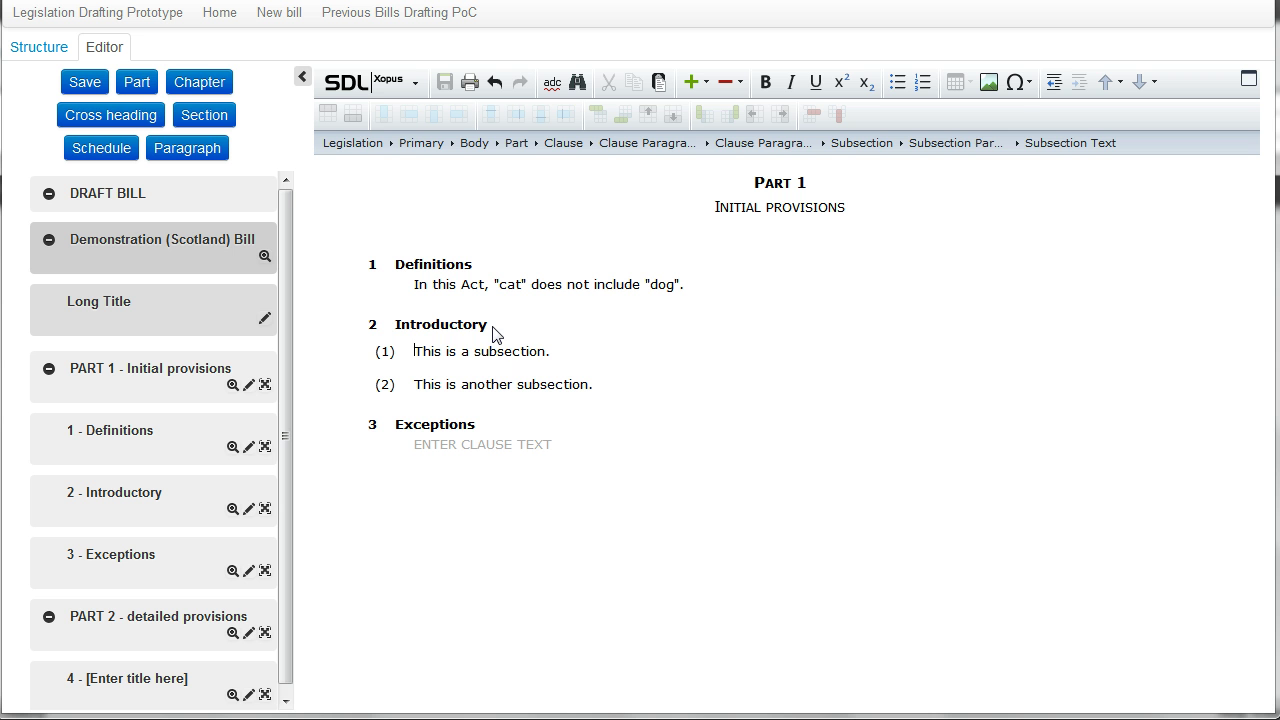
left_click(499, 341)
Replace the 'Introductory' heading with 'Initial provisions about subsection', save, and switch to Structure view
left_click(495, 340)
left_click(490, 328)
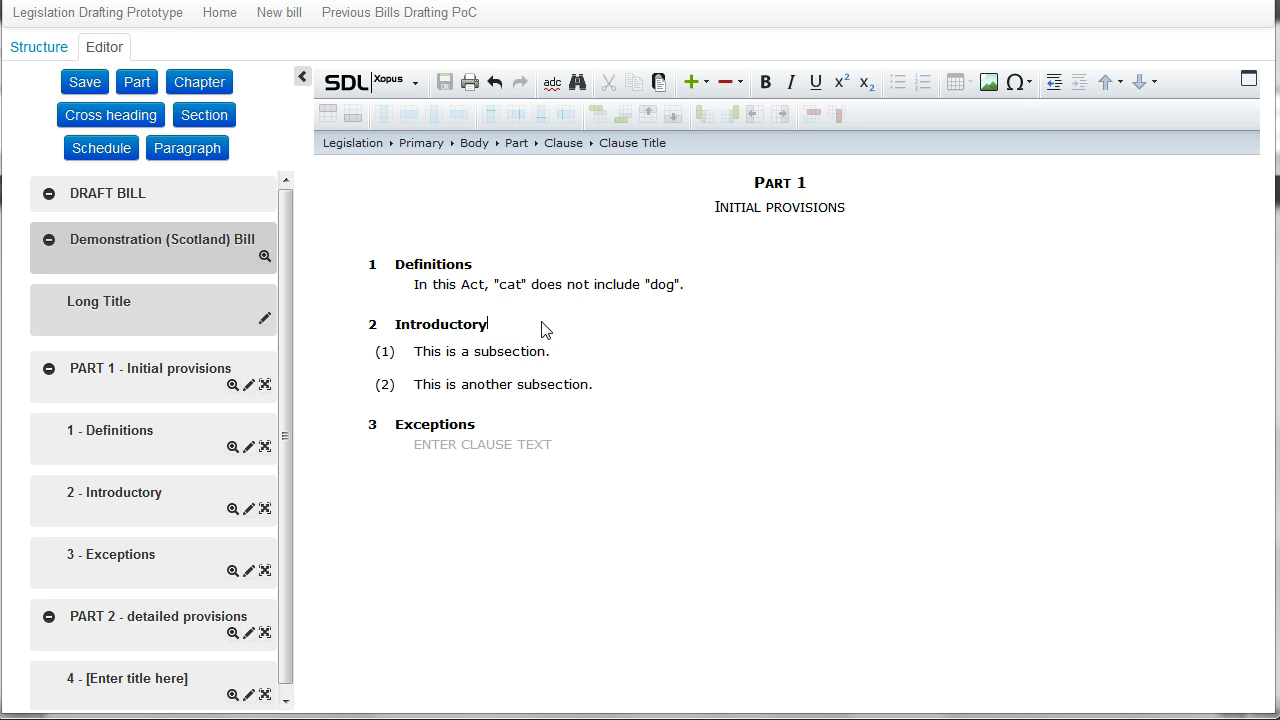
key("BackSpace")
key("BackSpace")
key("BackSpace")
key("BackSpace")
key("BackSpace")
key("BackSpace")
key("BackSpace")
key("BackSpace")
key("BackSpace")
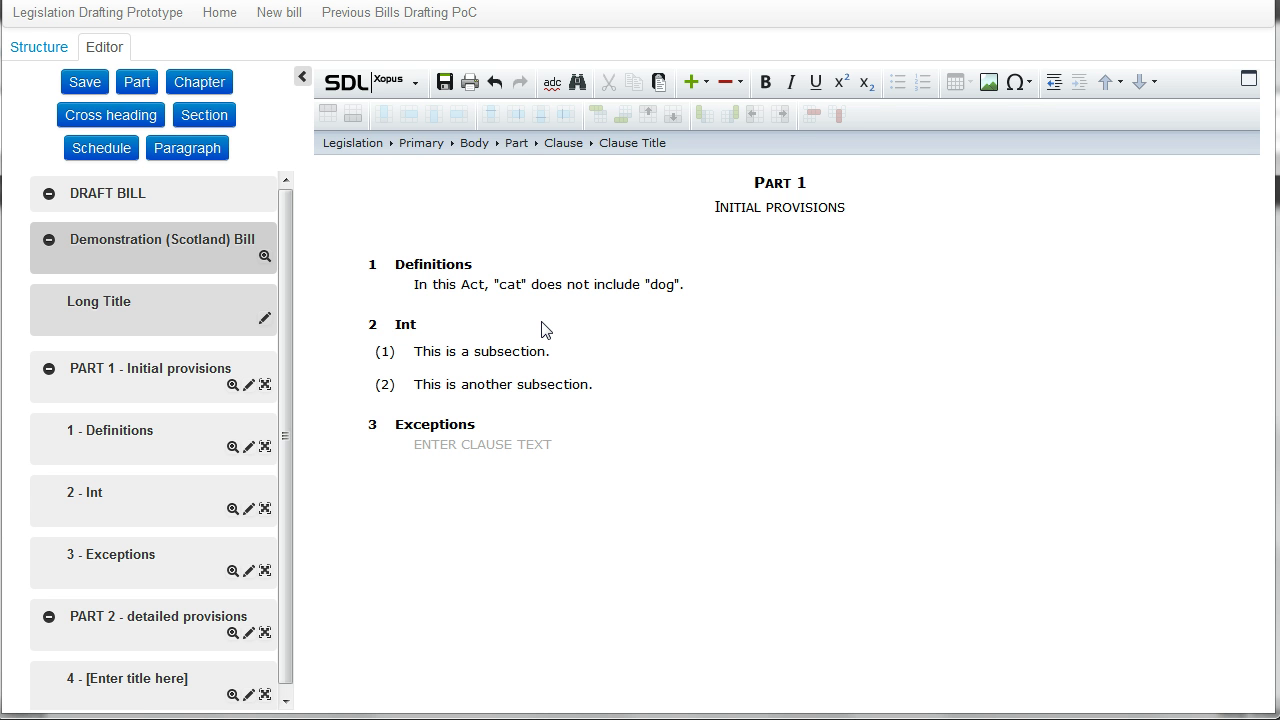
key("BackSpace")
key("BackSpace")
key("BackSpace")
type("Initial provisions about sub")
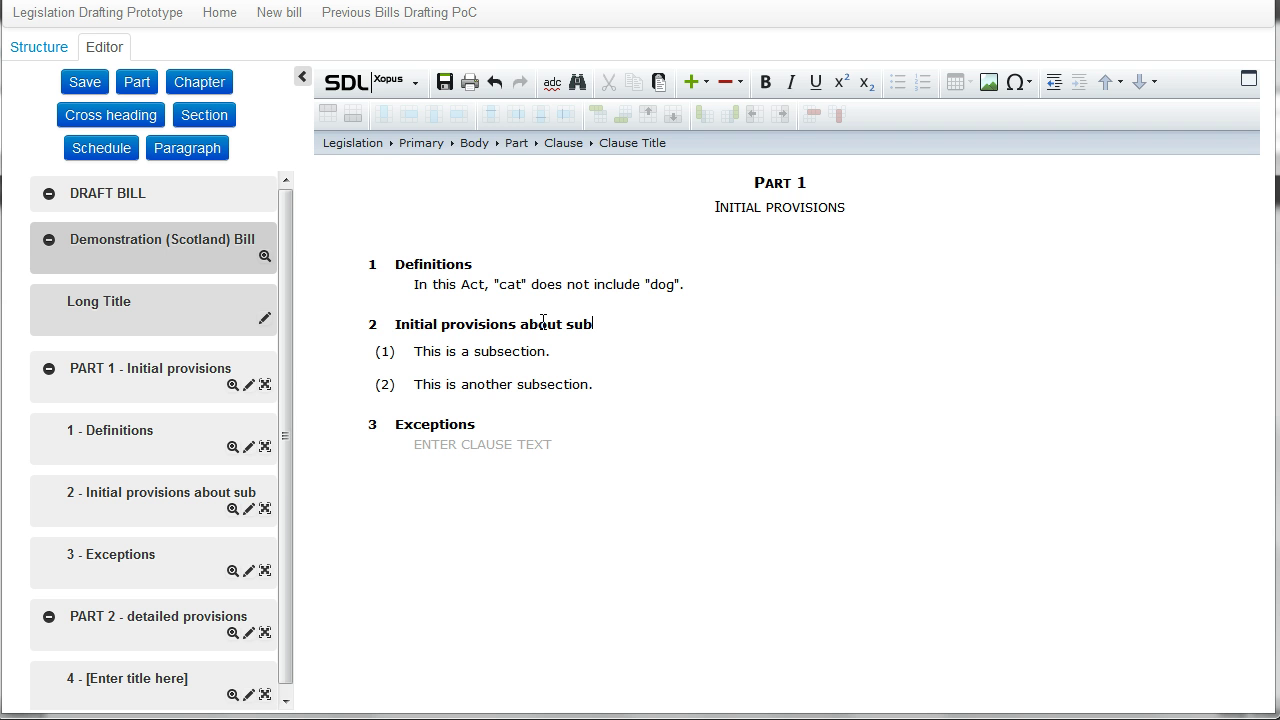
type("section")
left_click(442, 86)
left_click(36, 49)
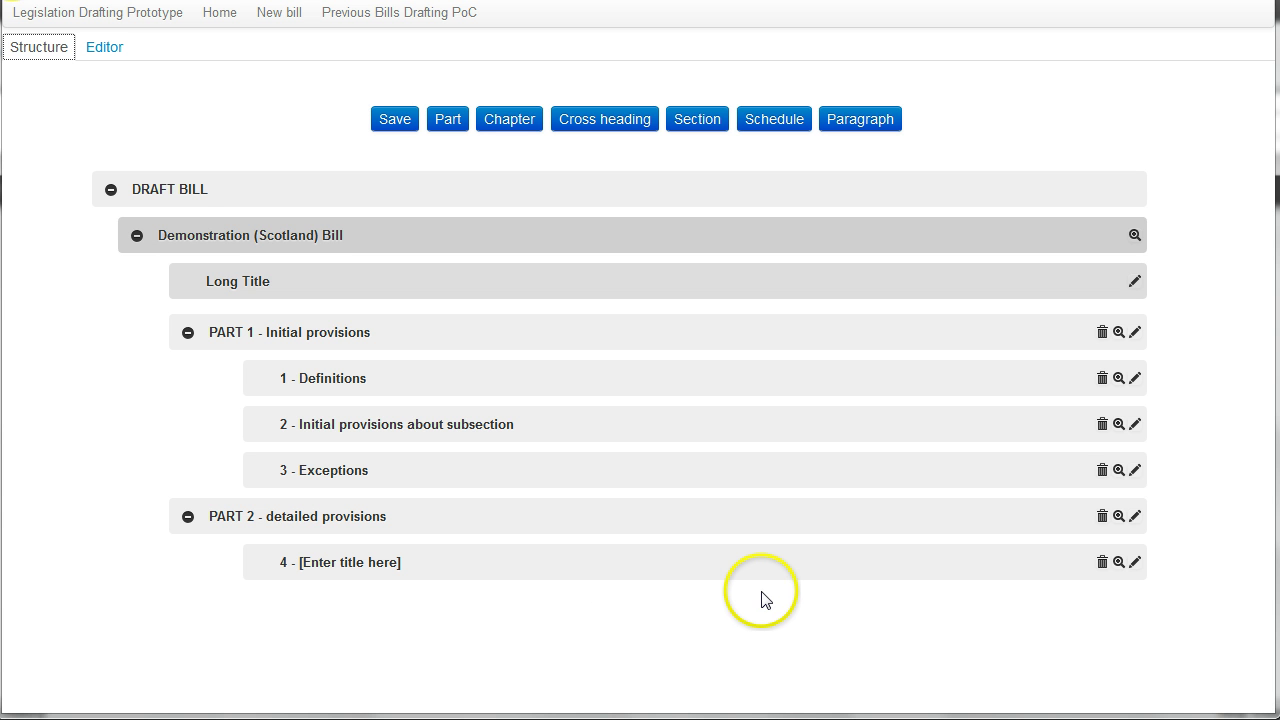
Open the PART 1 row from the Structure outline in the editor
left_click(1119, 334)
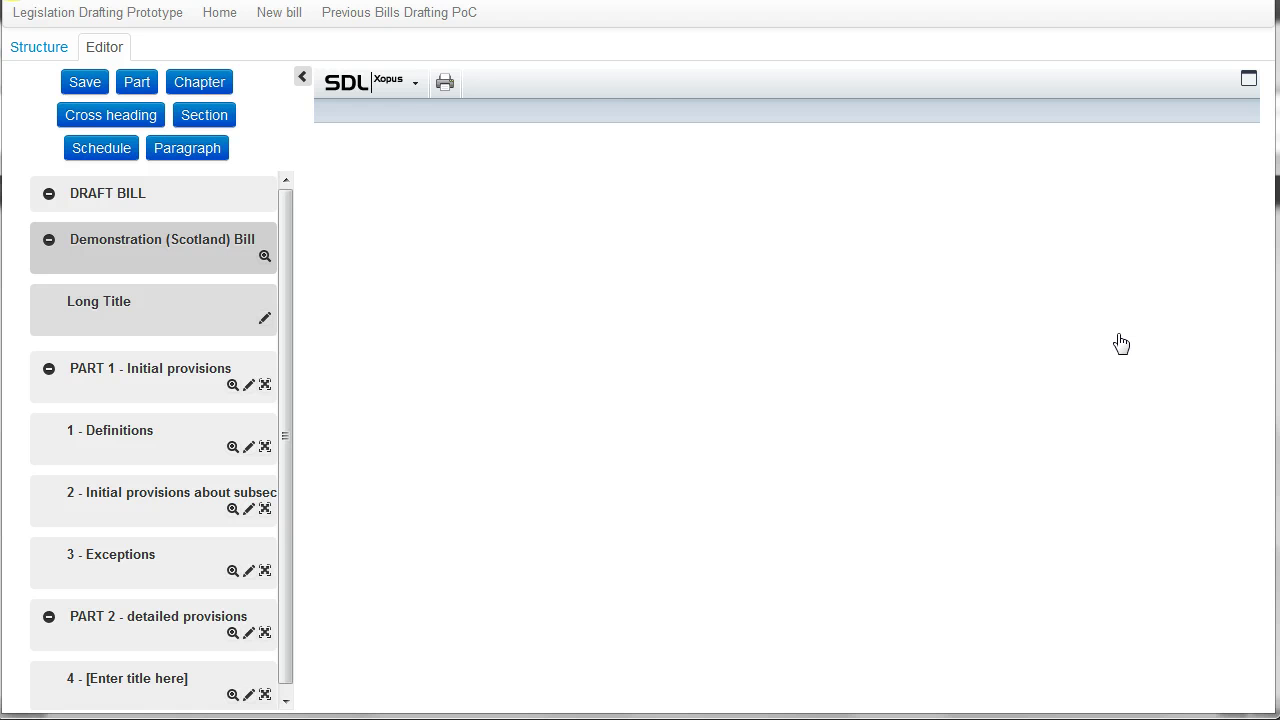
left_click(953, 376)
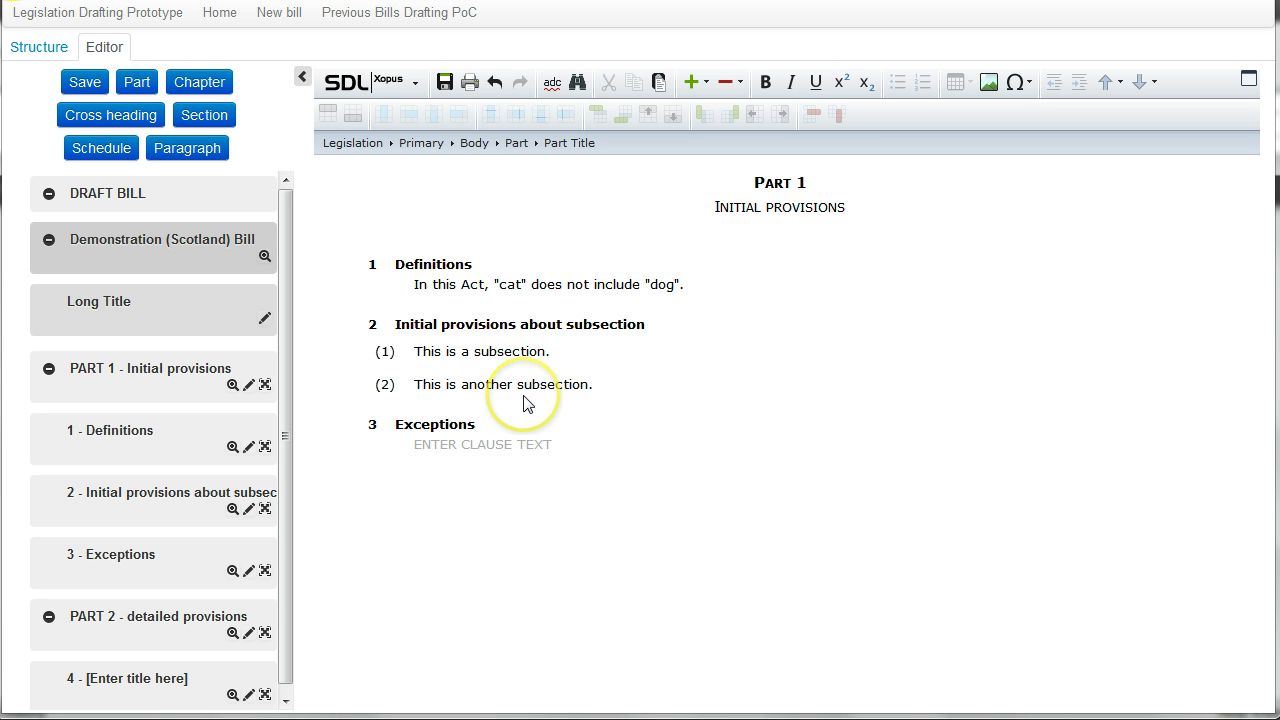
Write 'This is a cross-reference to' under Exceptions and append a linked reference to subsection 2(2)
left_click(433, 446)
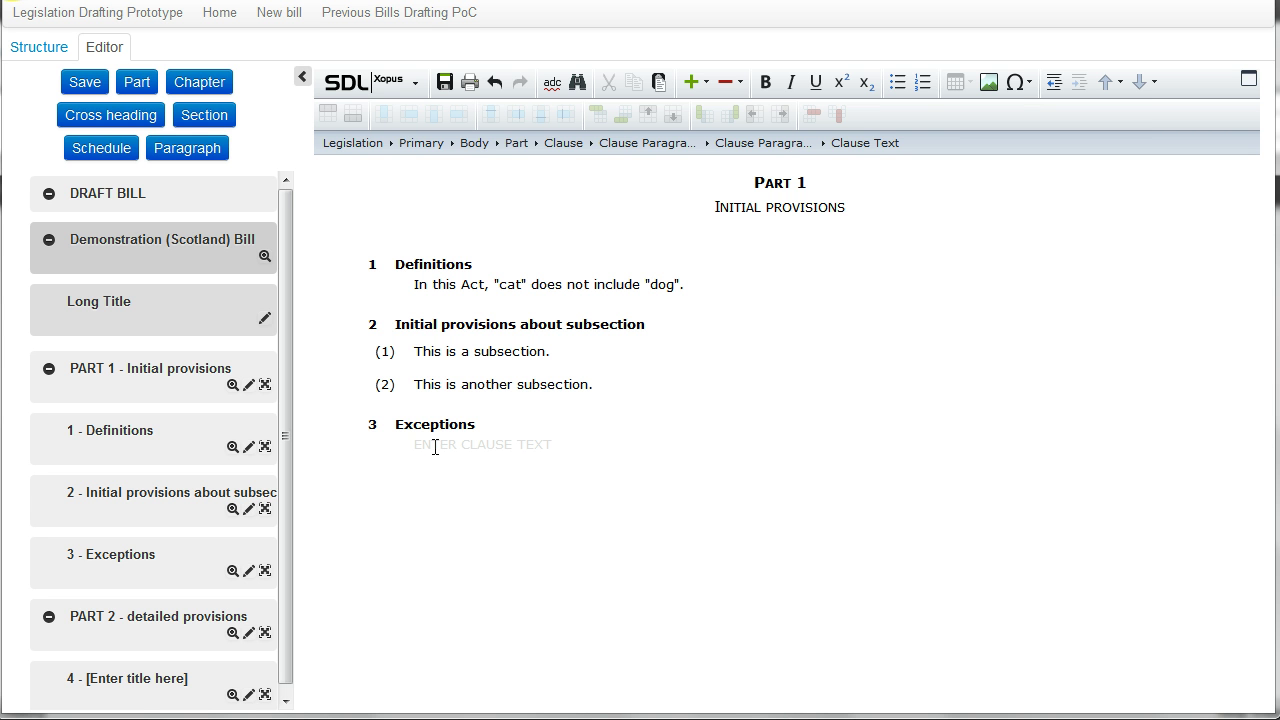
type("This is a cross-reference to")
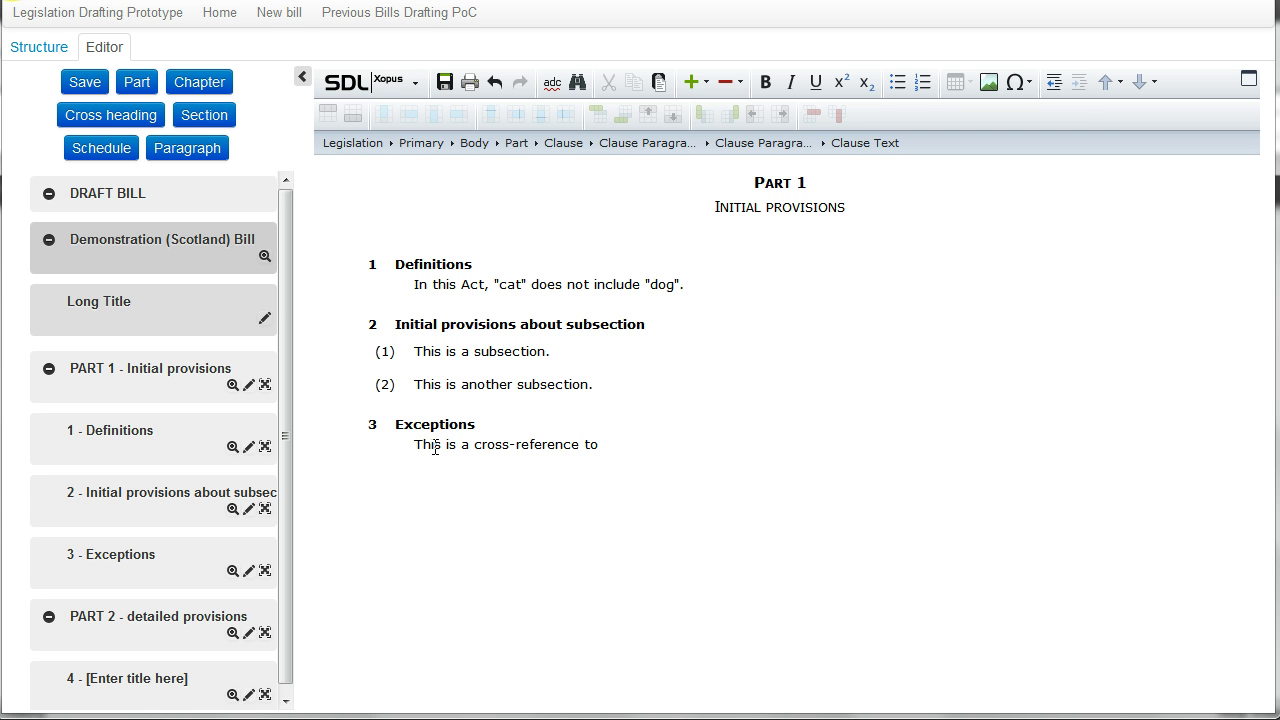
left_click(590, 513)
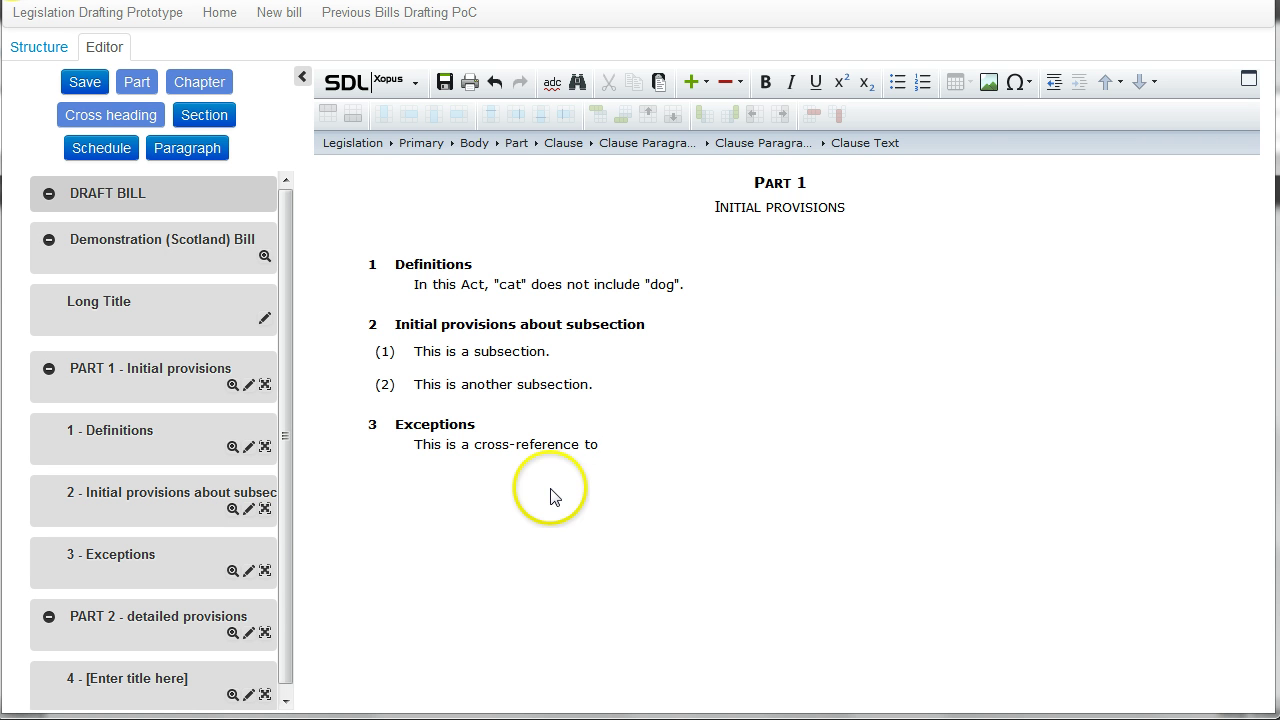
left_click(265, 510)
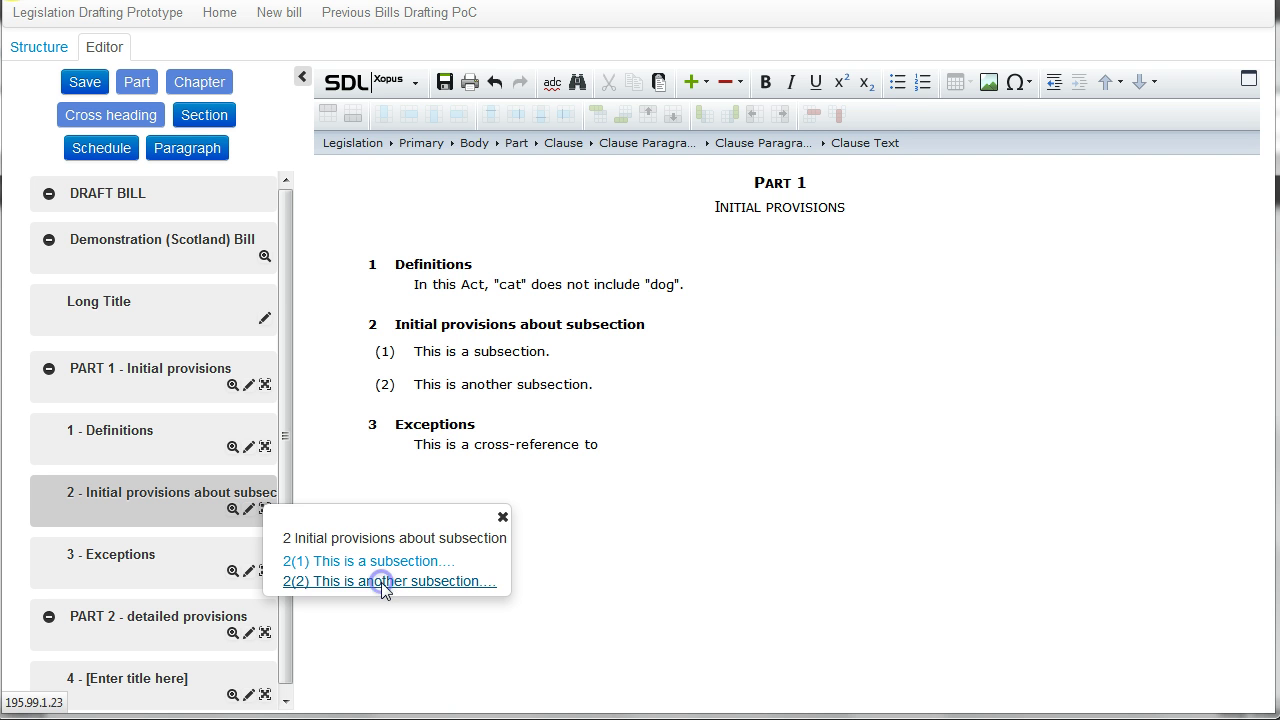
left_click(385, 581)
left_click_drag(470, 586, 624, 490)
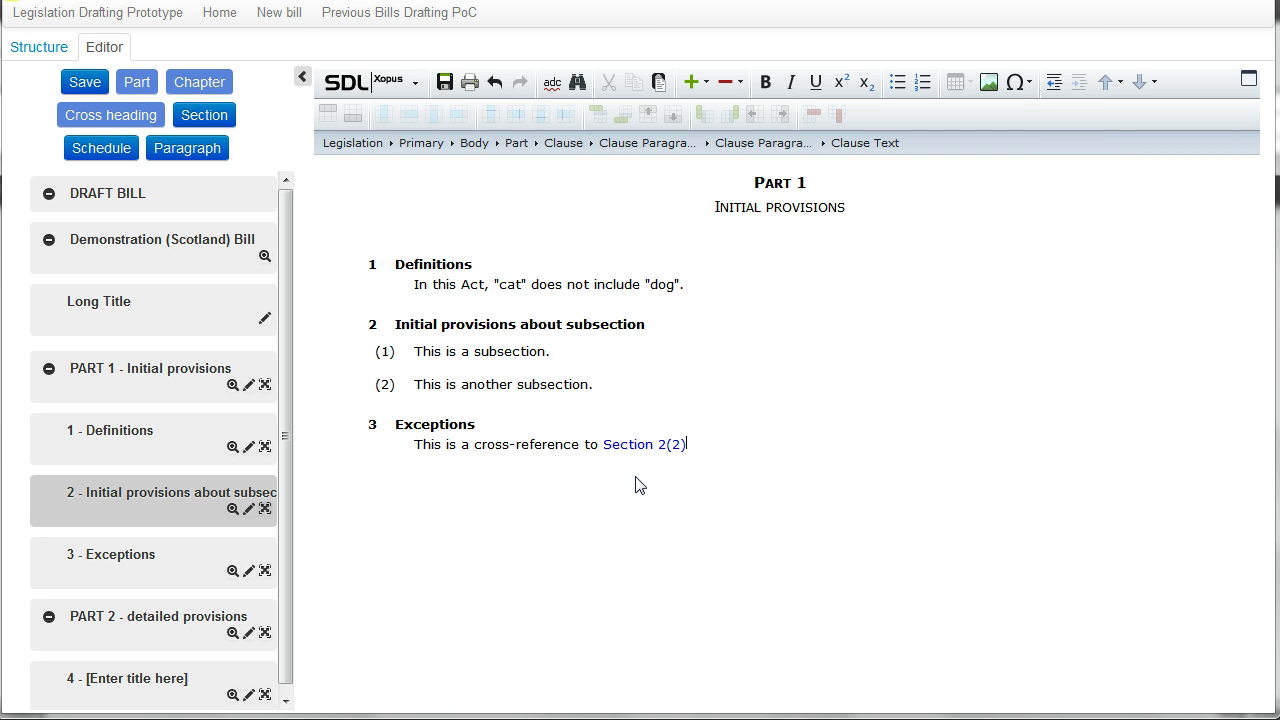
left_click(654, 482)
left_click(725, 450)
left_click(662, 574)
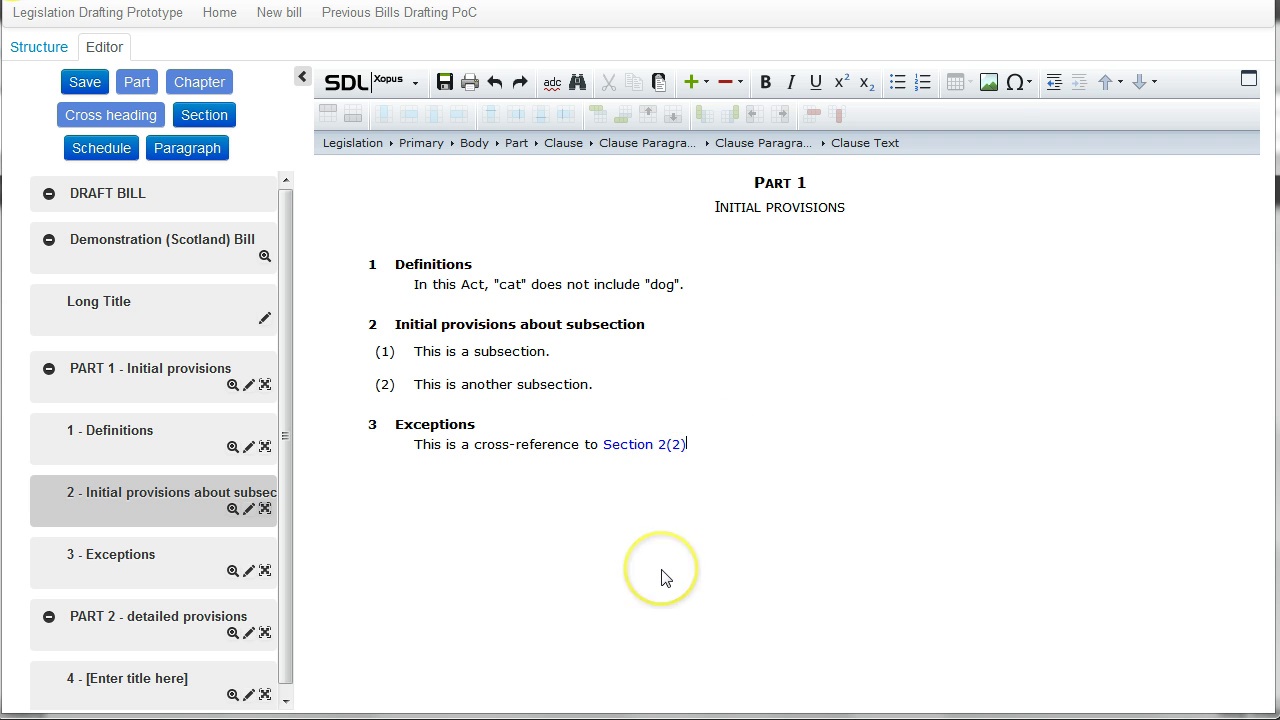
left_click(714, 448)
left_click(732, 410)
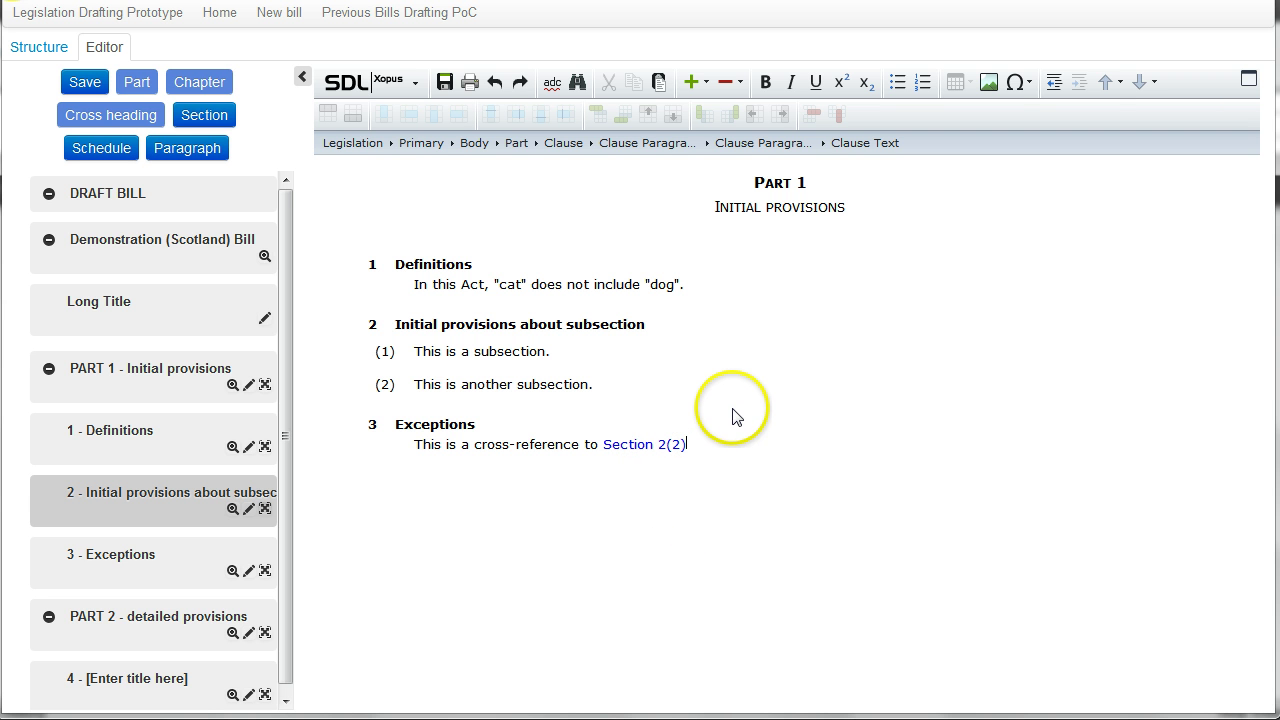
Insert a new clause after section 1 and title it 'Another section'
left_click(712, 284)
left_click(706, 81)
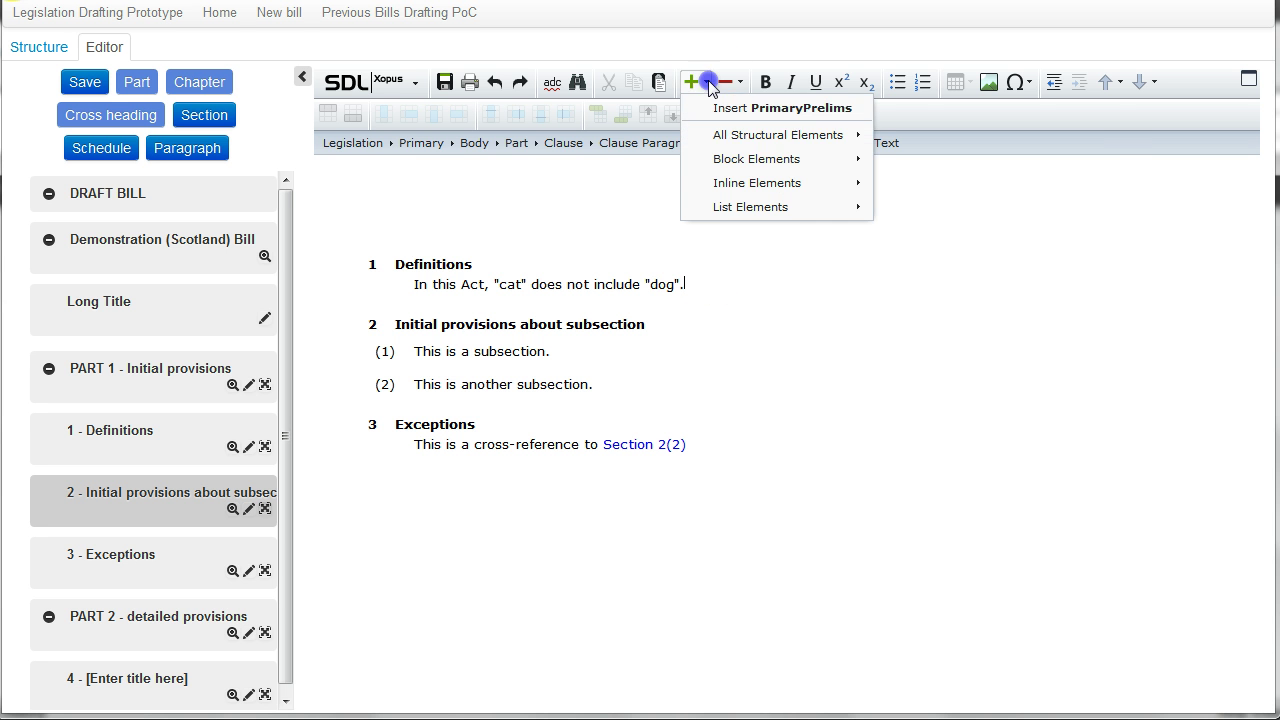
mouse_move(733, 145)
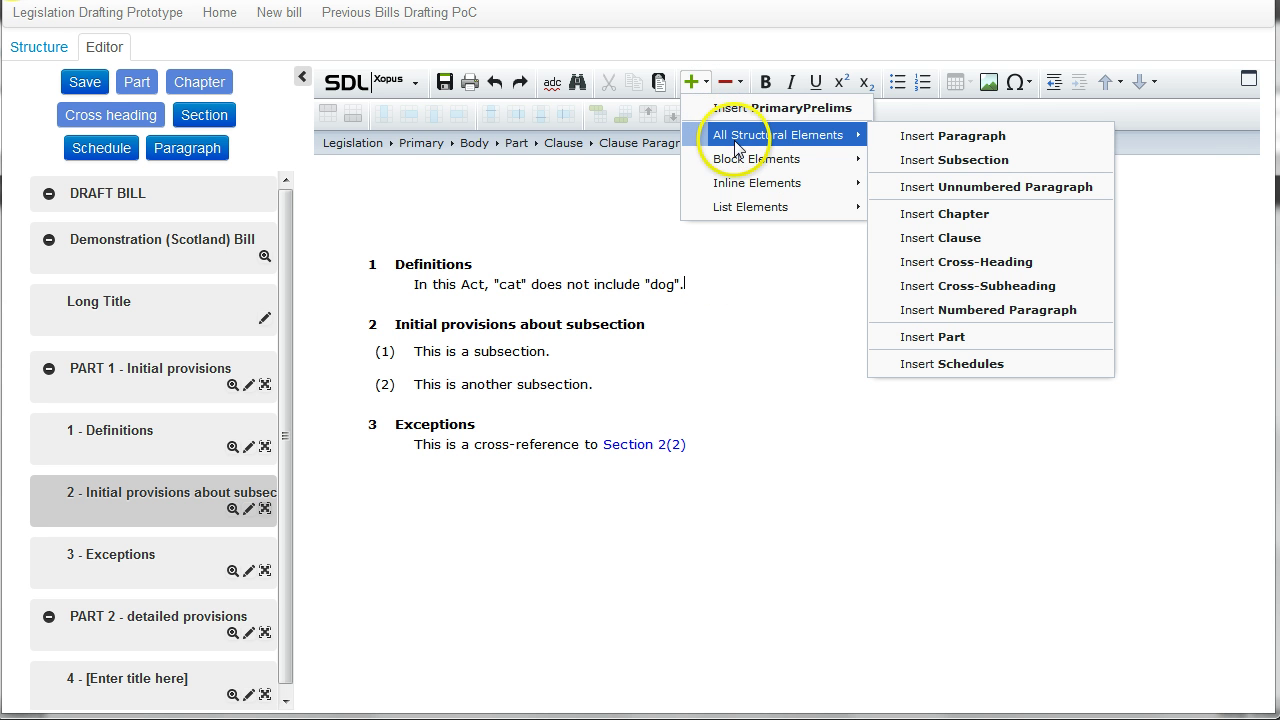
left_click(935, 238)
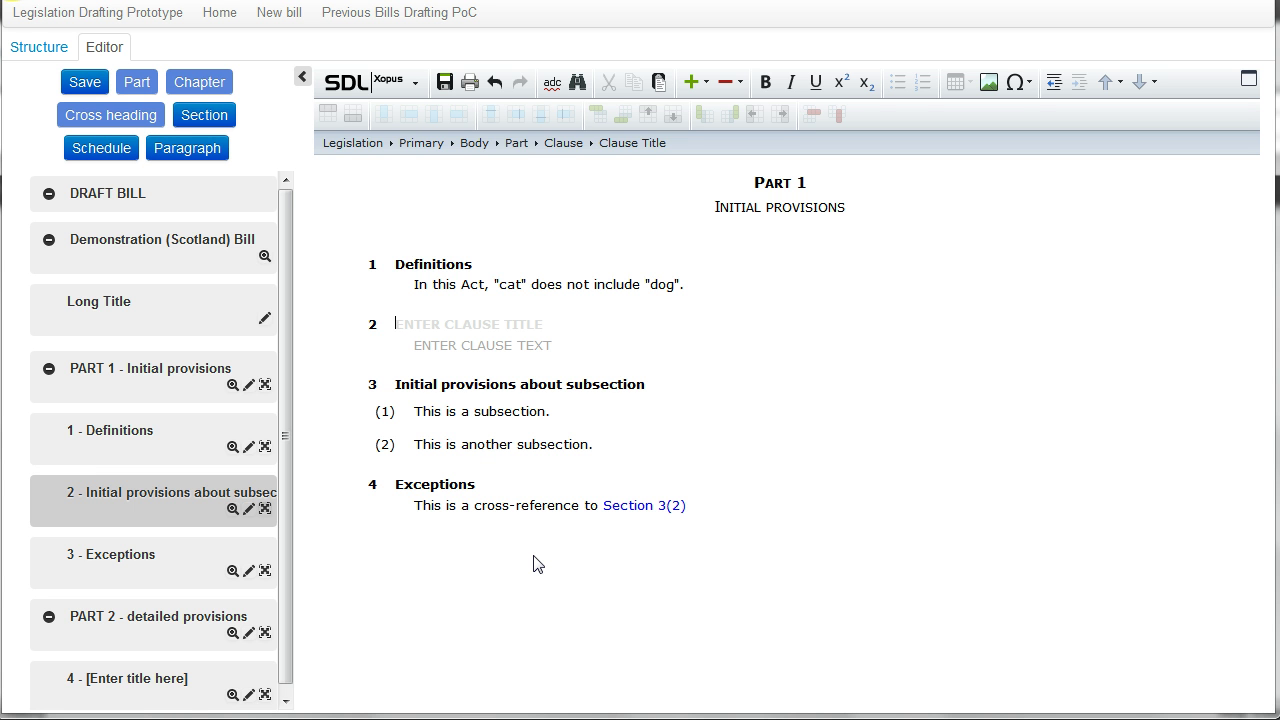
type("Another")
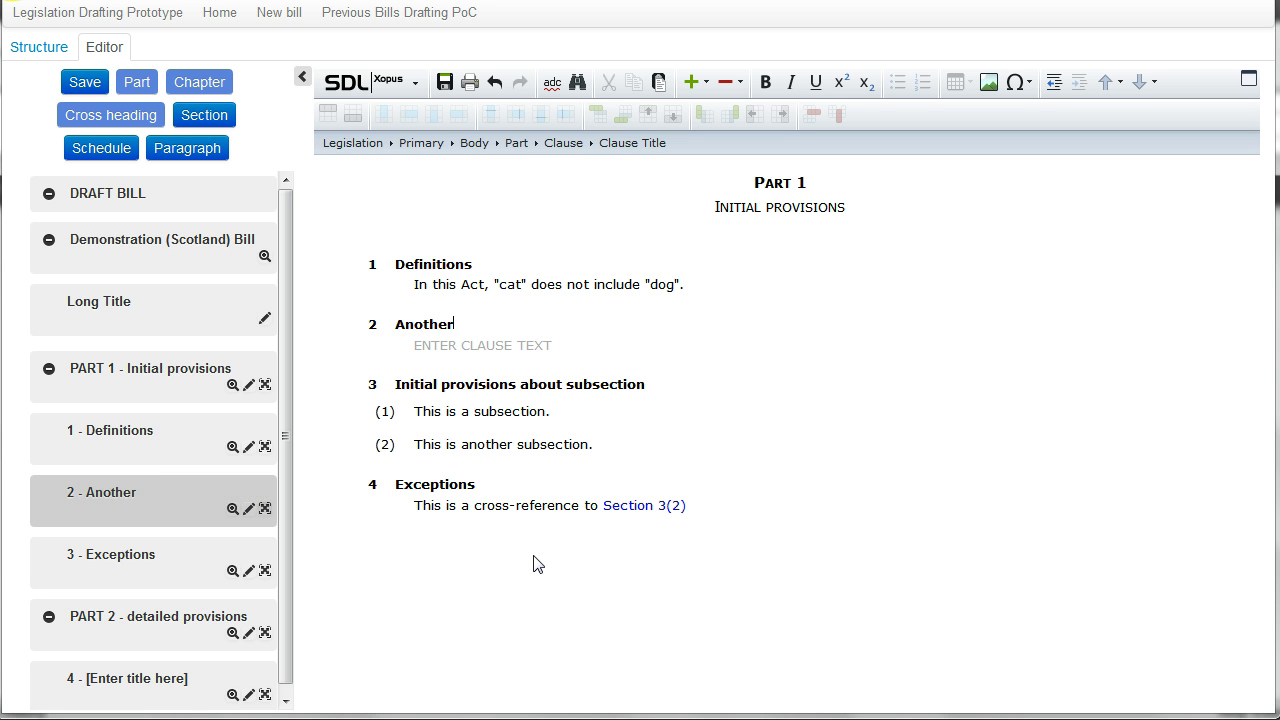
type(" section")
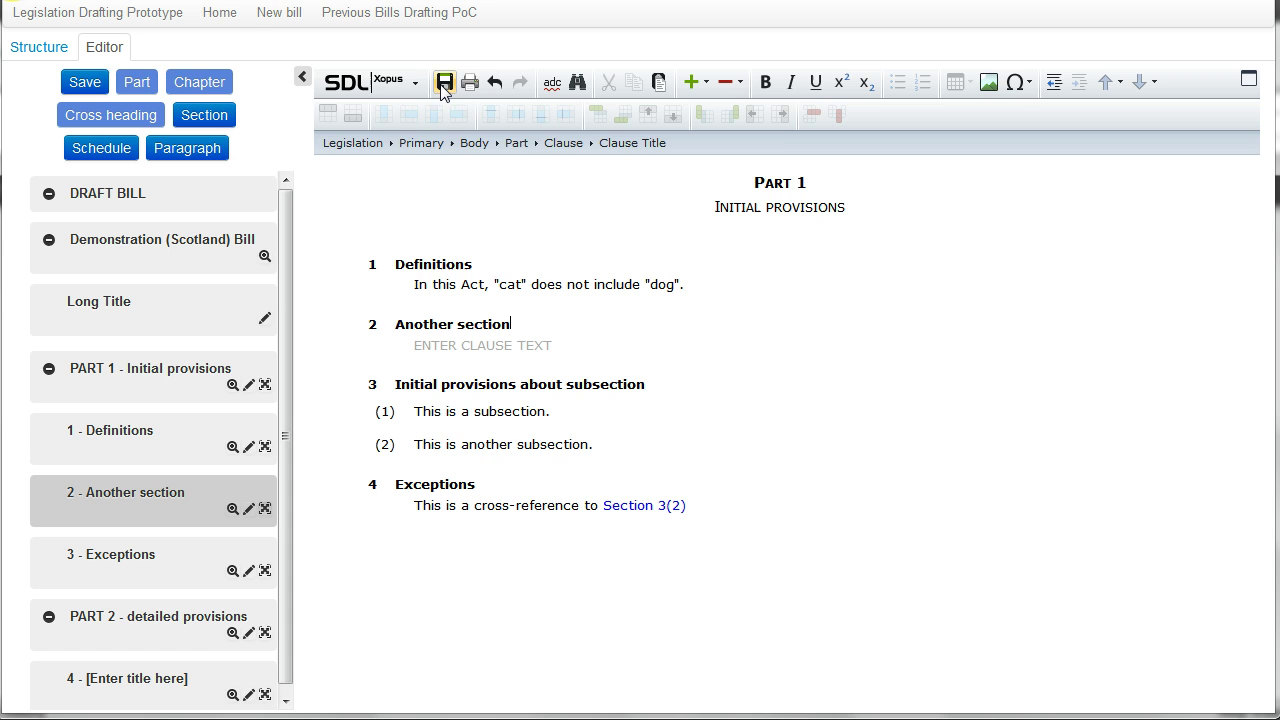
Go Home to the Available documents list
left_click(216, 13)
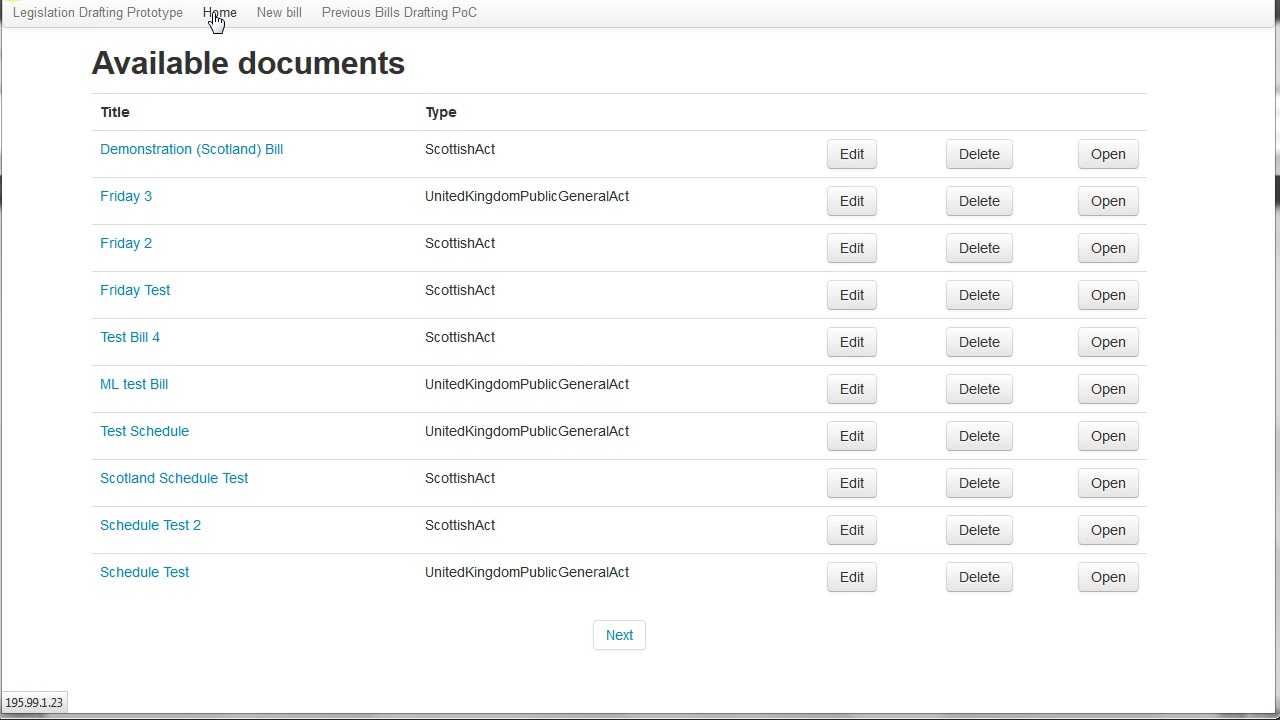
left_click(586, 63)
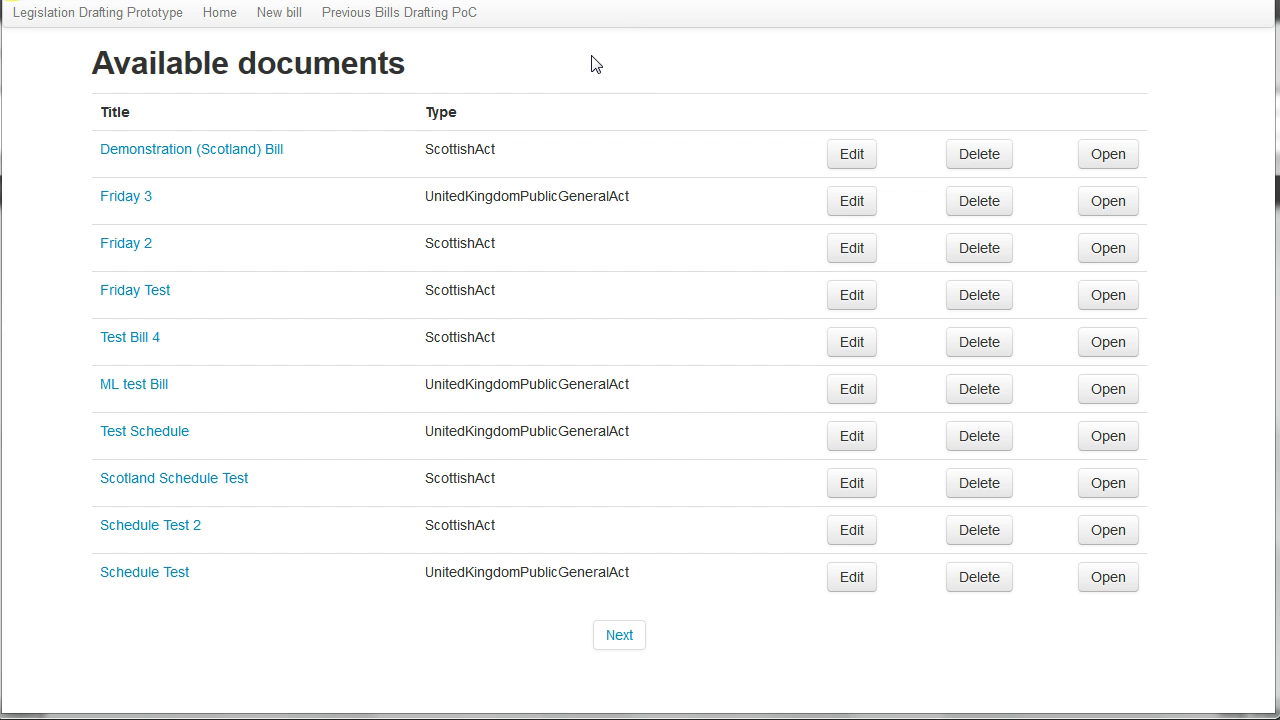